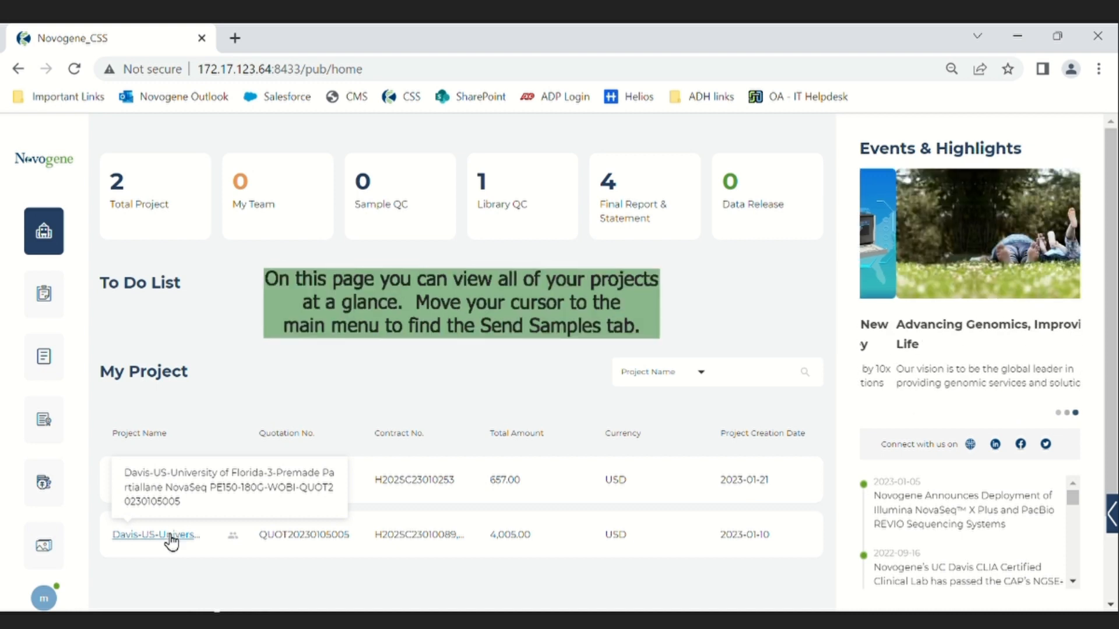
Start a new sample batch for the human-EukmRNAseq project's Plant and Animal Eukaryotic mRNA (WOBI) product and agree to the submission policy
mouse_move(87, 478)
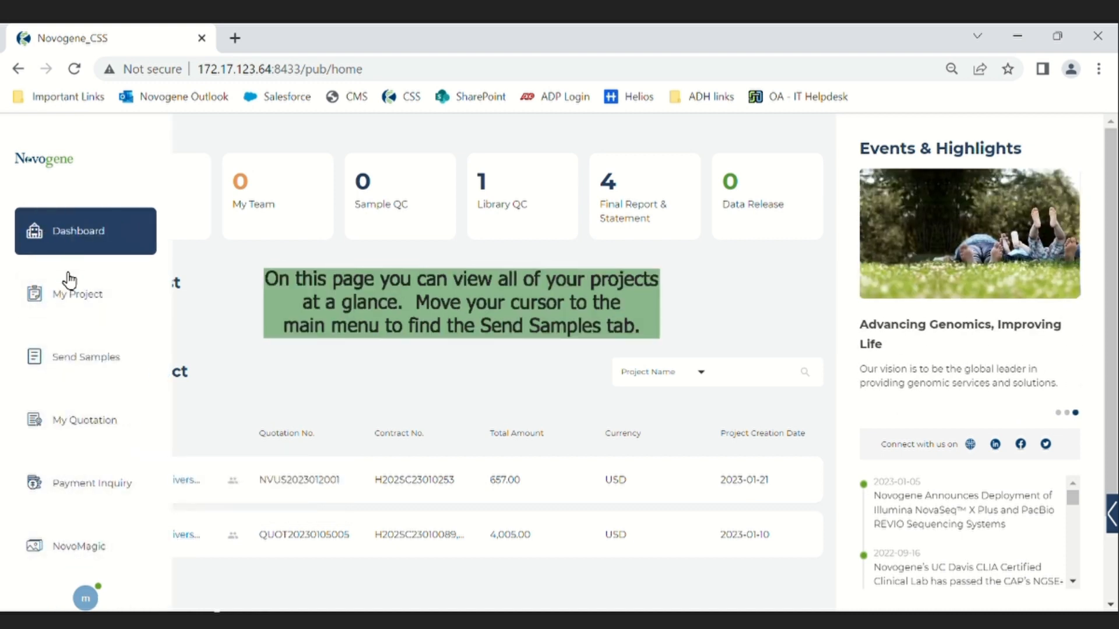
left_click(76, 381)
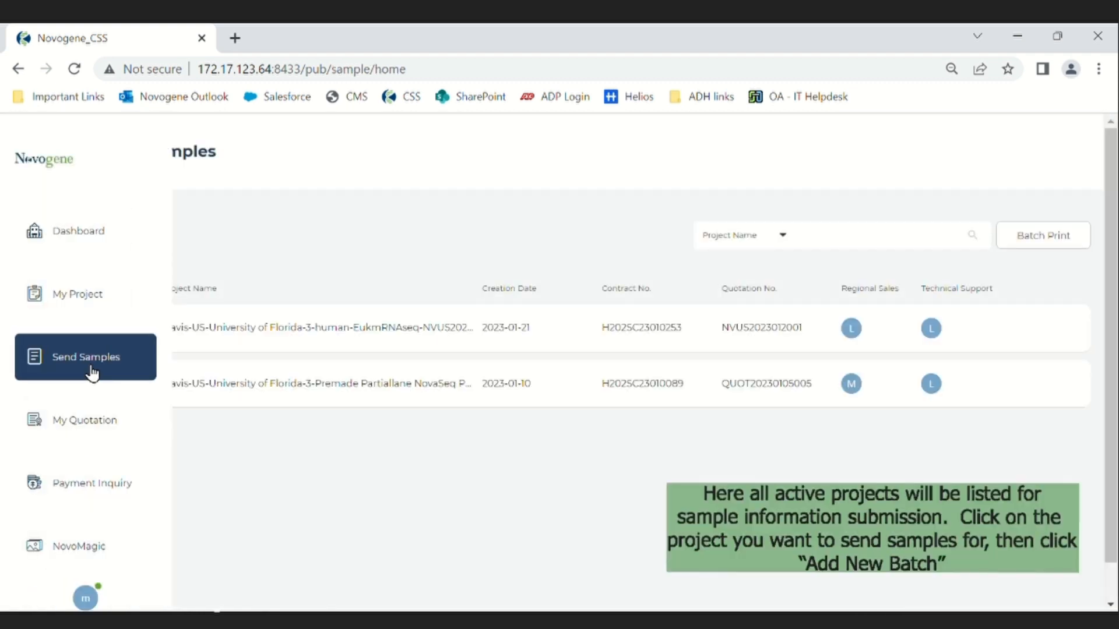
left_click(241, 330)
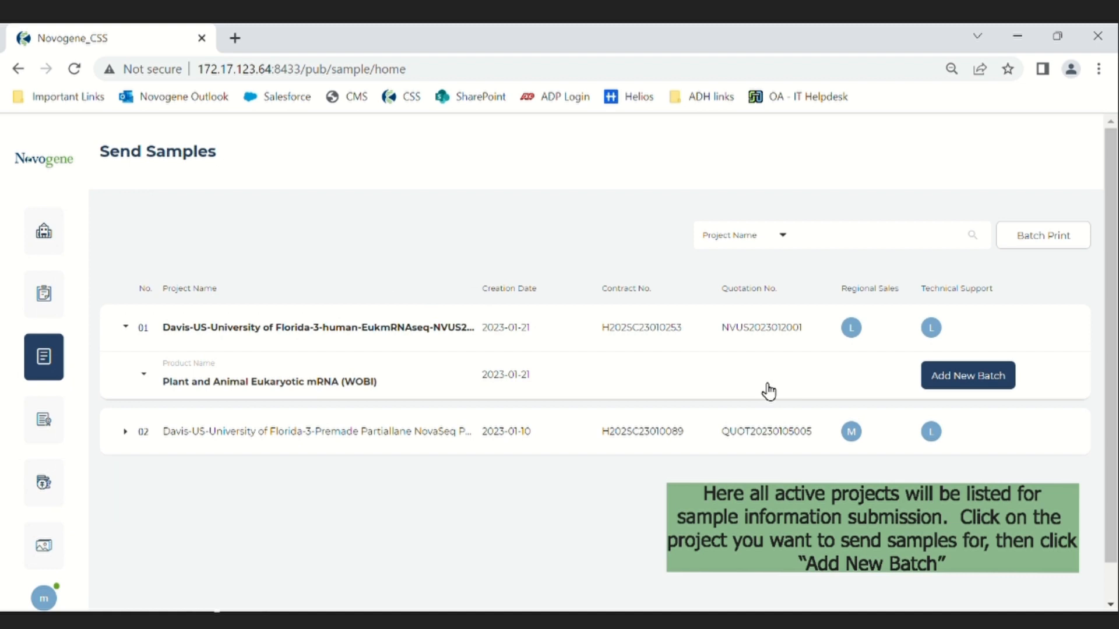
left_click(971, 377)
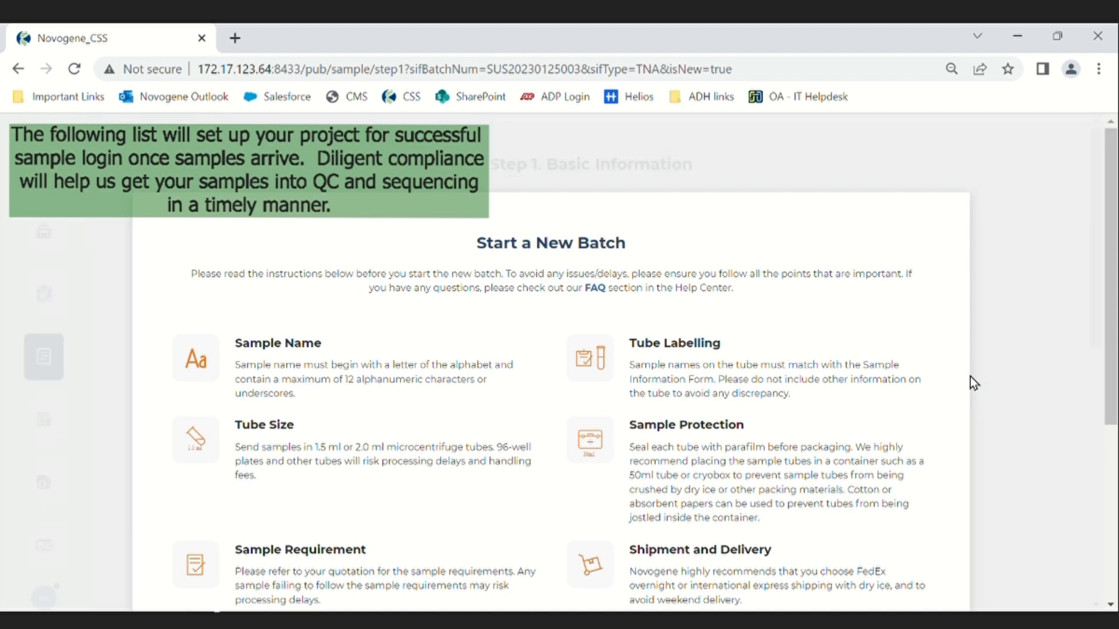
scroll(552, 467, "down", 5)
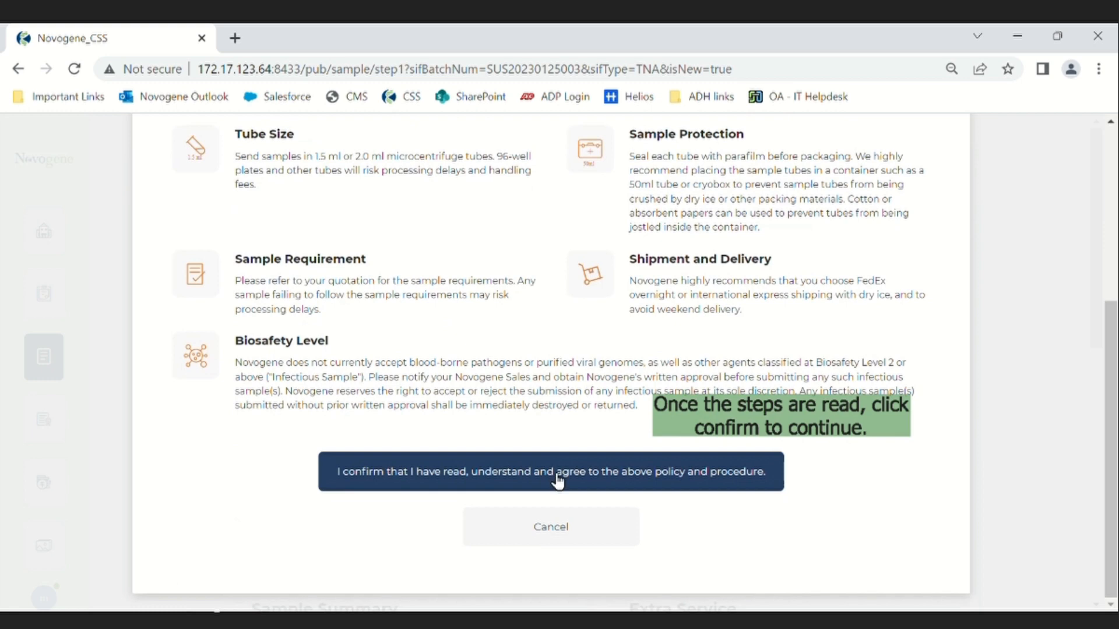
left_click(558, 482)
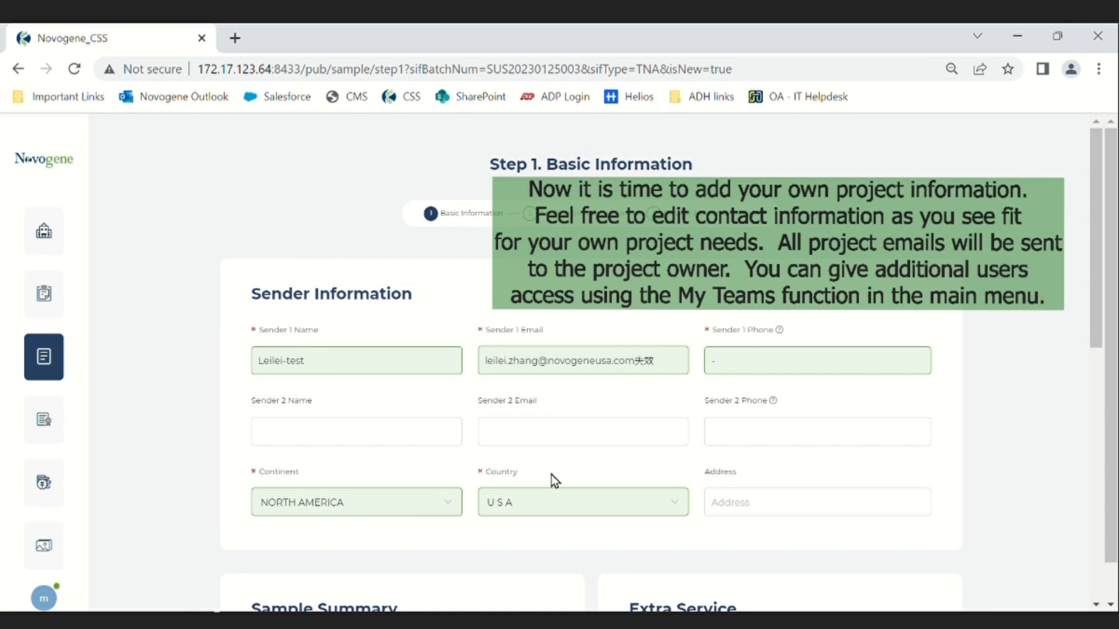
Name the SIF batch Example1 and enter 4 as the number of tubes being sent
scroll(551, 475, "down", 5)
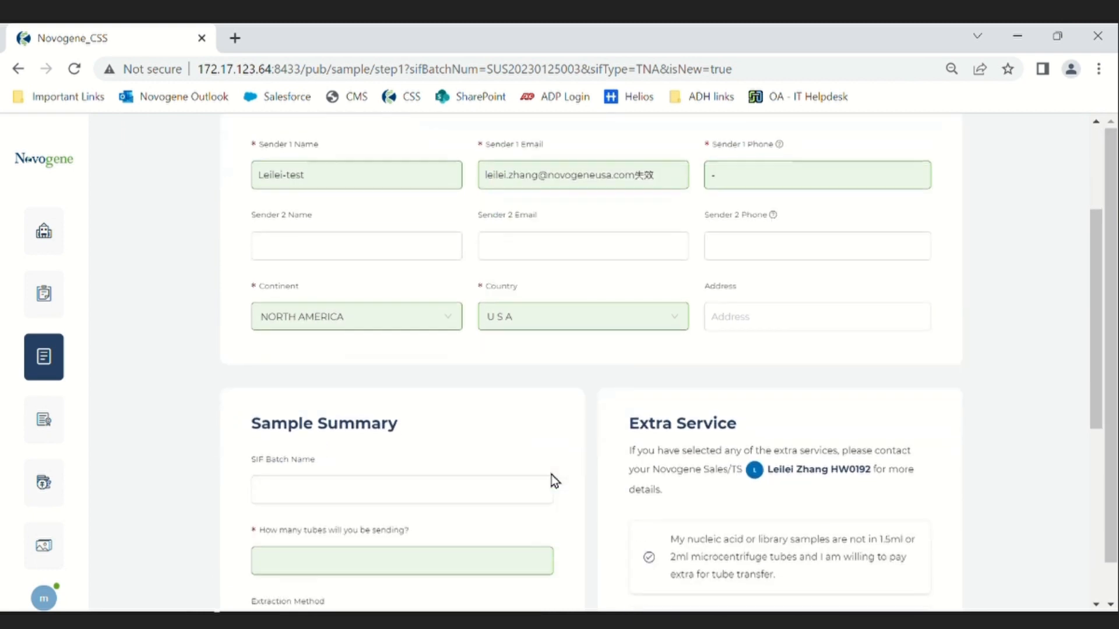
left_click(498, 430)
type("E")
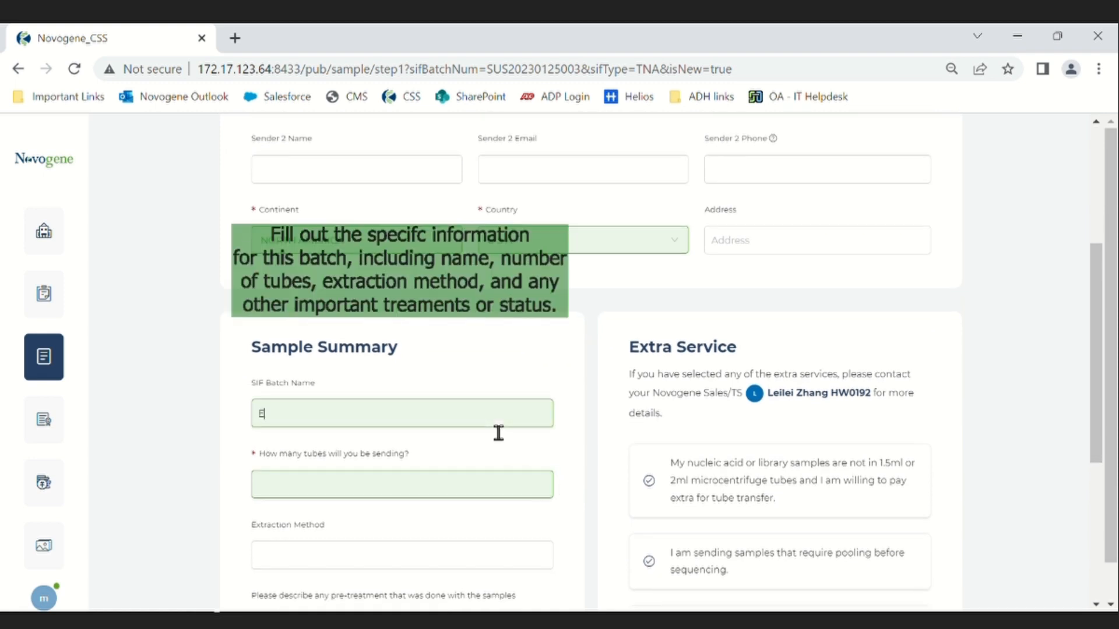
type("xample1")
left_click(483, 490)
type("4")
Choose None for the special sample QC instructions, then save the basic information and continue to adding sample information
scroll(450, 519, "down", 3)
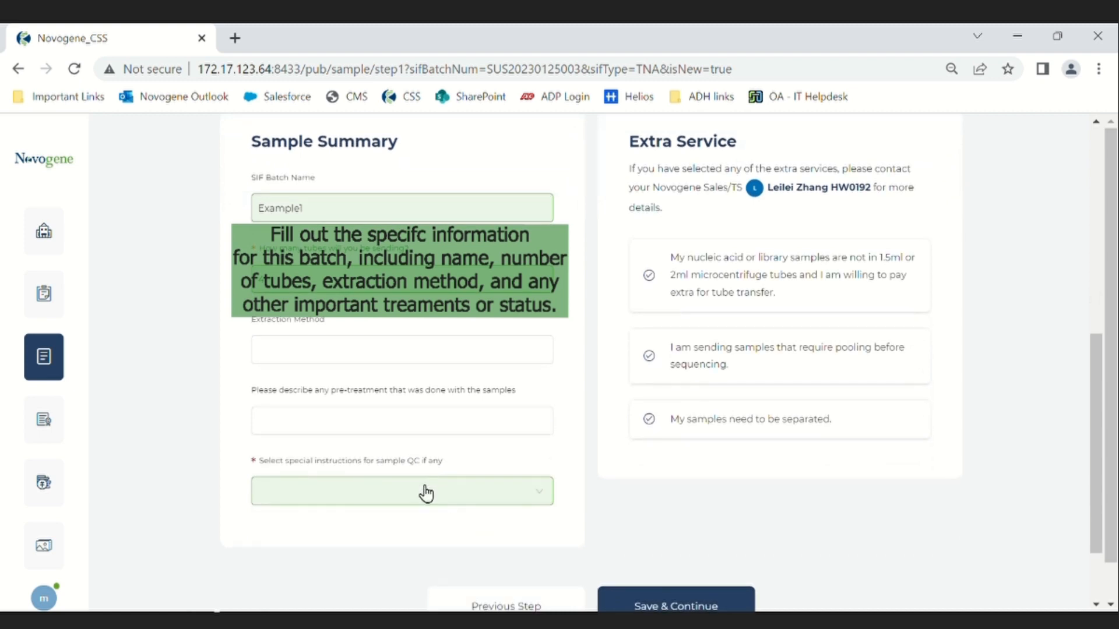
left_click(426, 493)
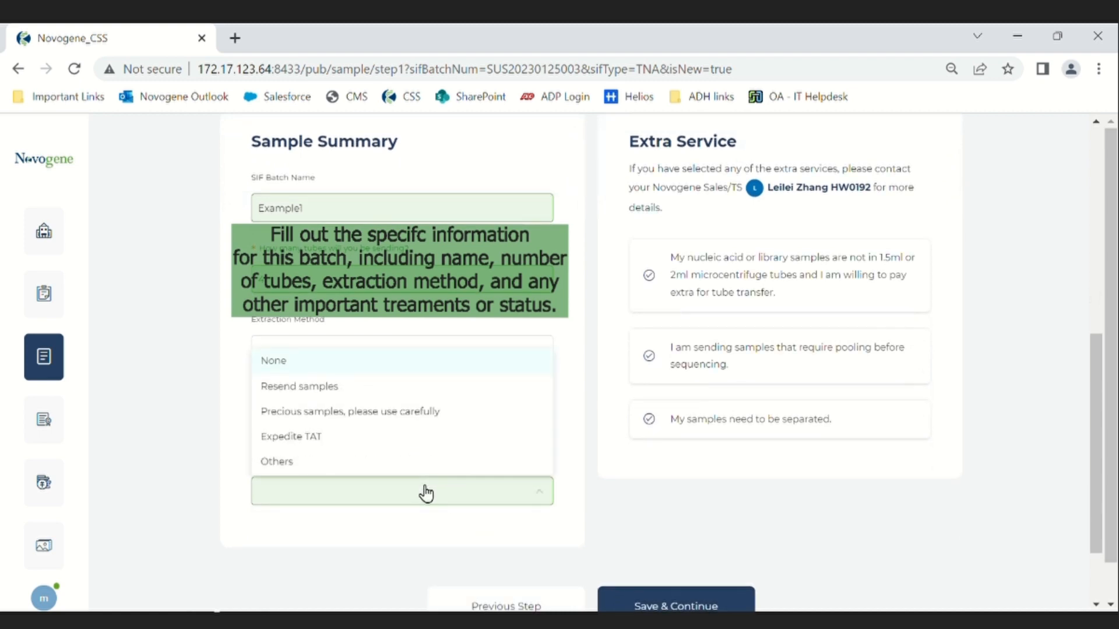
left_click(441, 369)
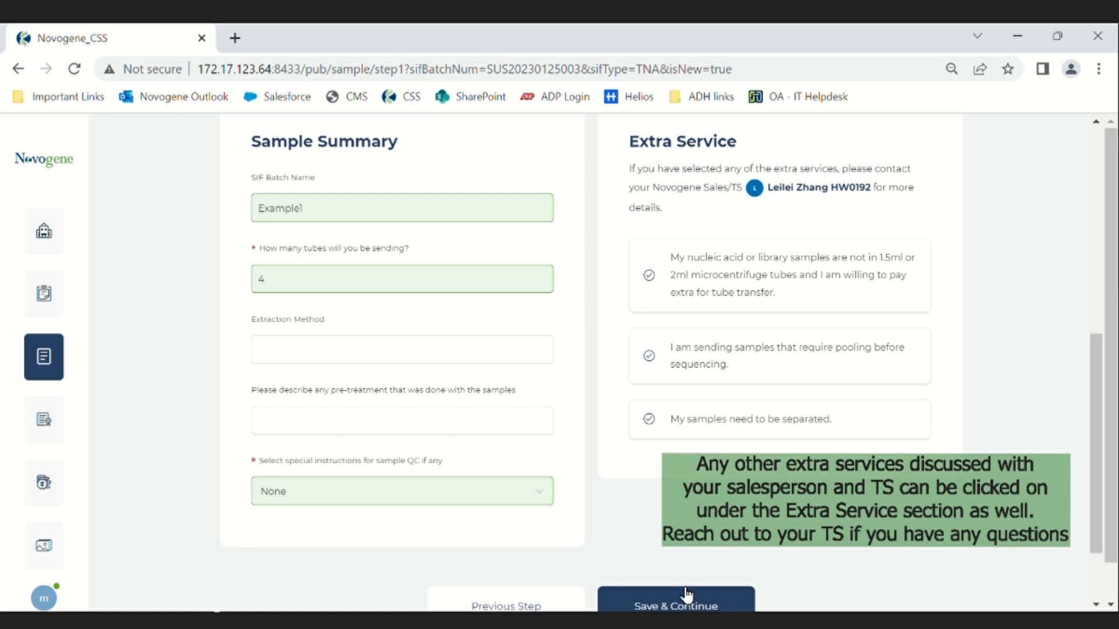
scroll(687, 595, "down", 2)
left_click(678, 516)
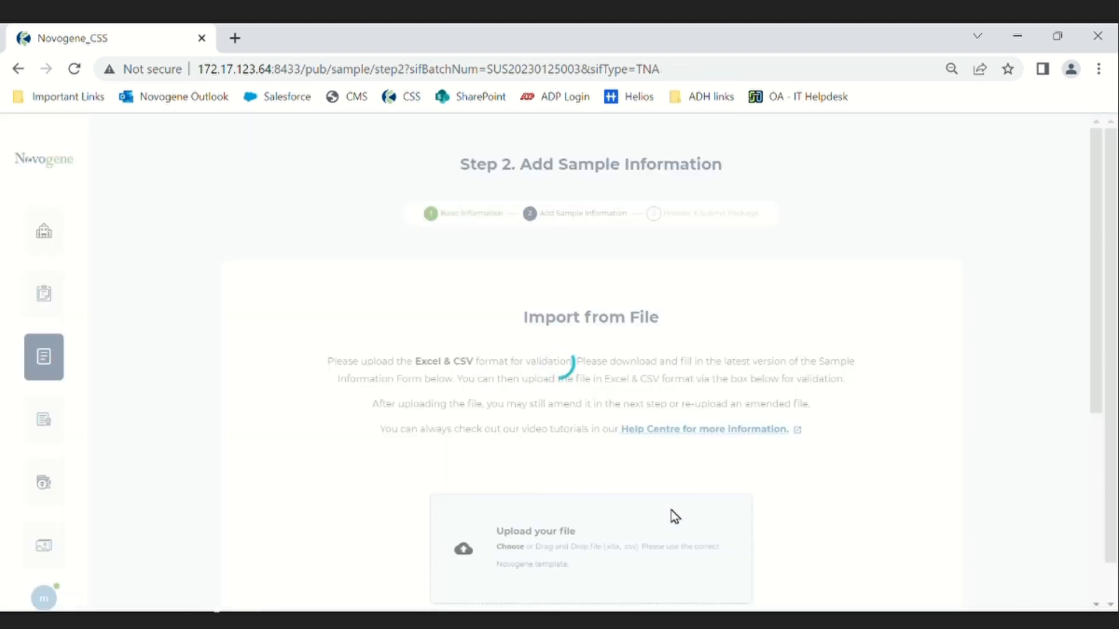
Download the Excel sample information template and open the downloaded file in Excel
scroll(368, 511, "down", 4)
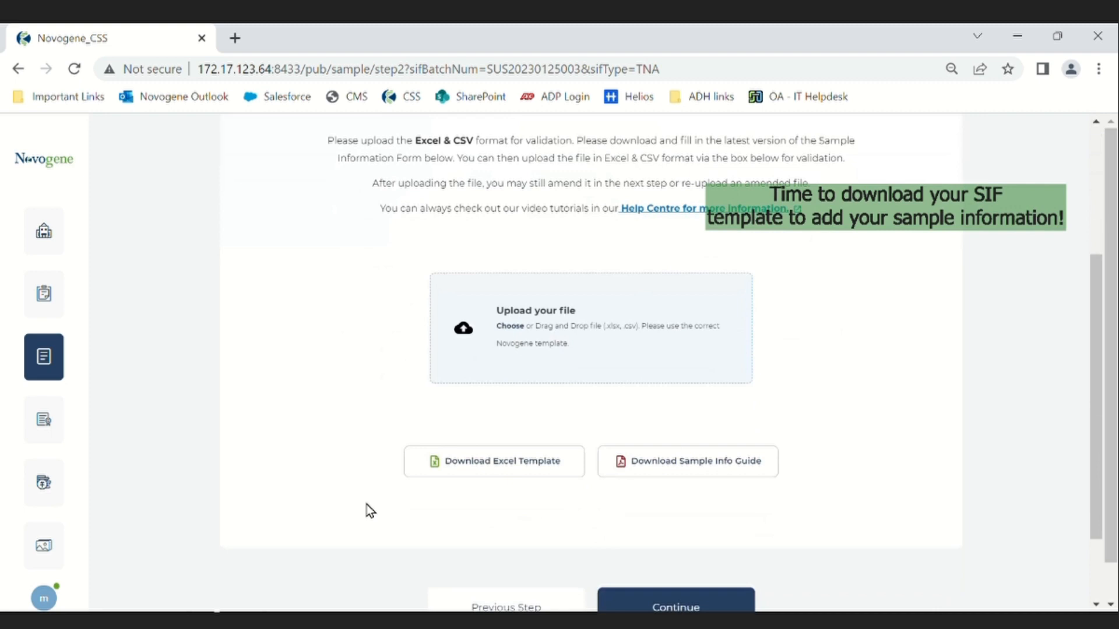
left_click(510, 460)
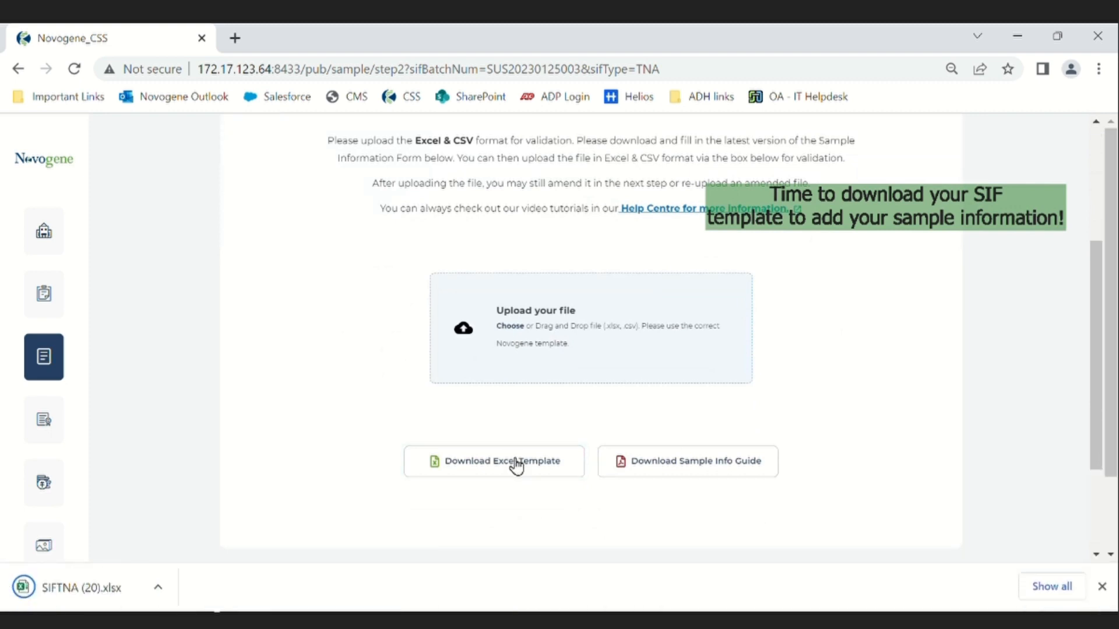
left_click(99, 591)
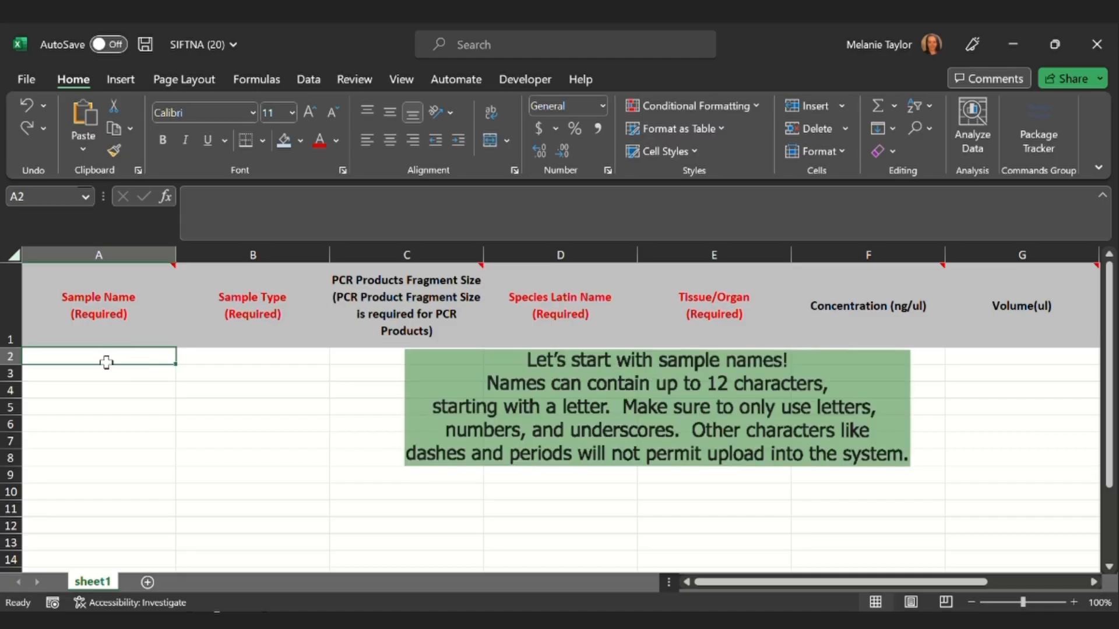
Fill the sample names in A2:A5 with the series Sample1 to Sample4
mouse_move(114, 316)
type("Sample1")
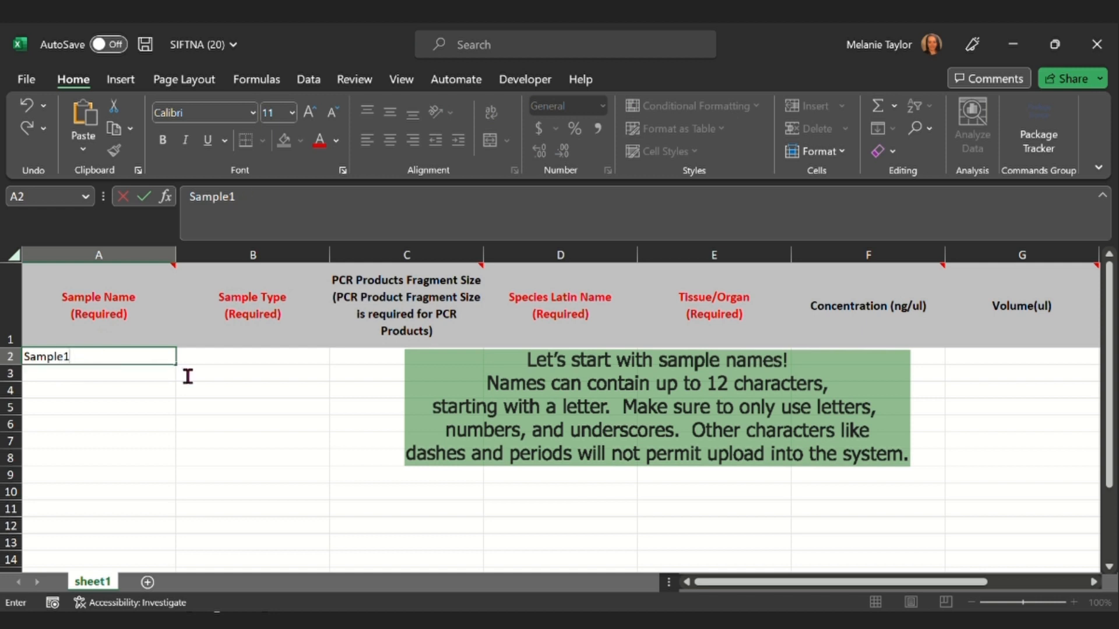
left_click_drag(182, 371, 183, 419)
Set the sample type to RNA for all four samples in B2:B5
left_click(262, 364)
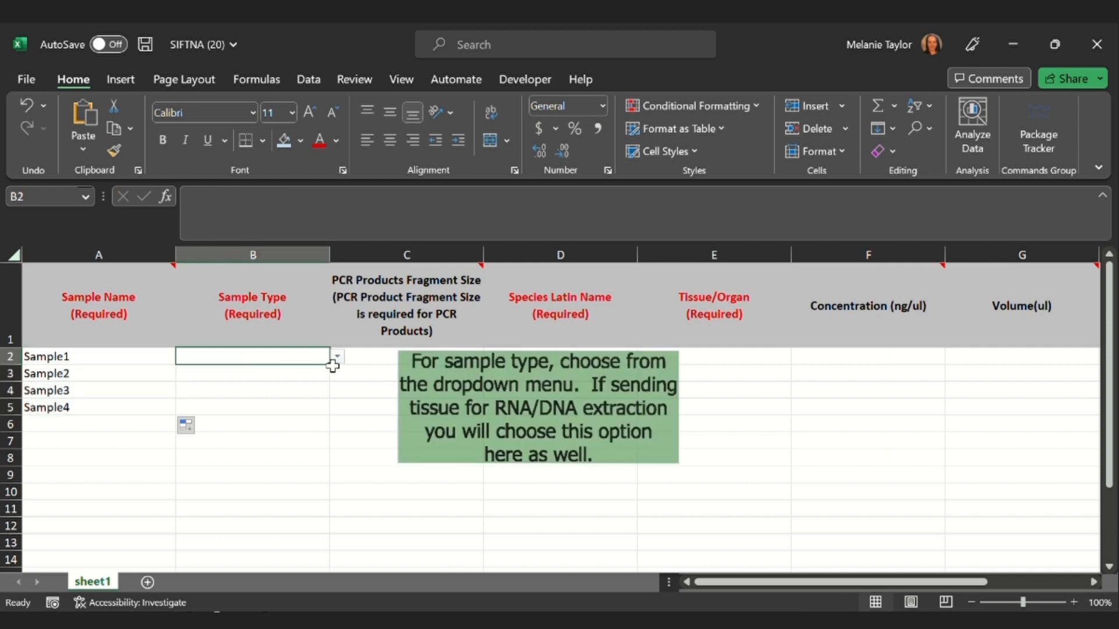
left_click(301, 407)
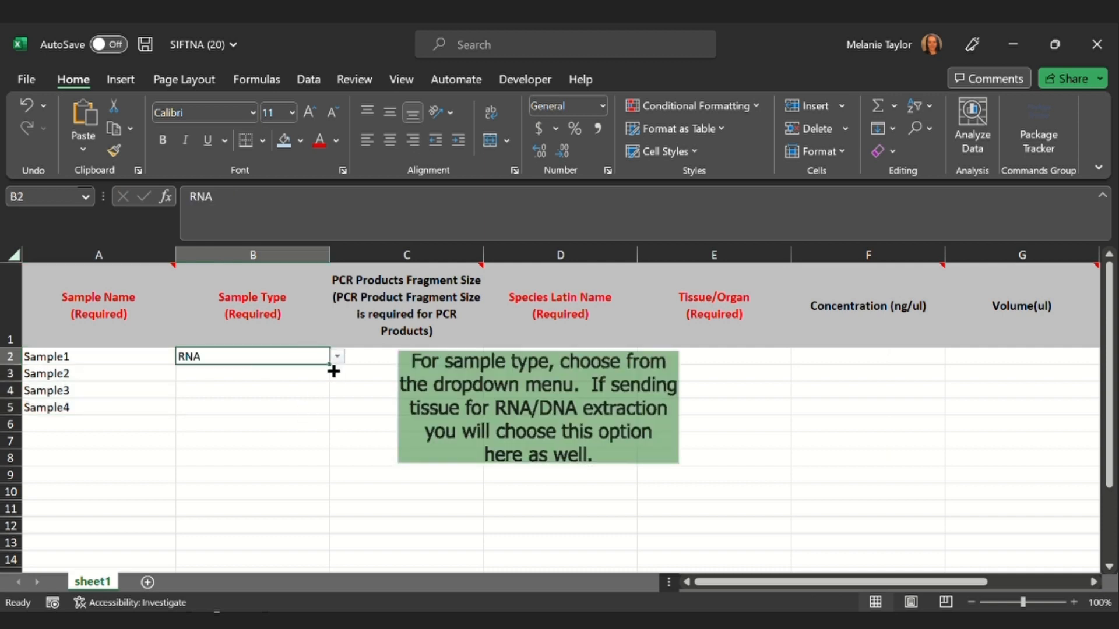
left_click_drag(333, 371, 333, 411)
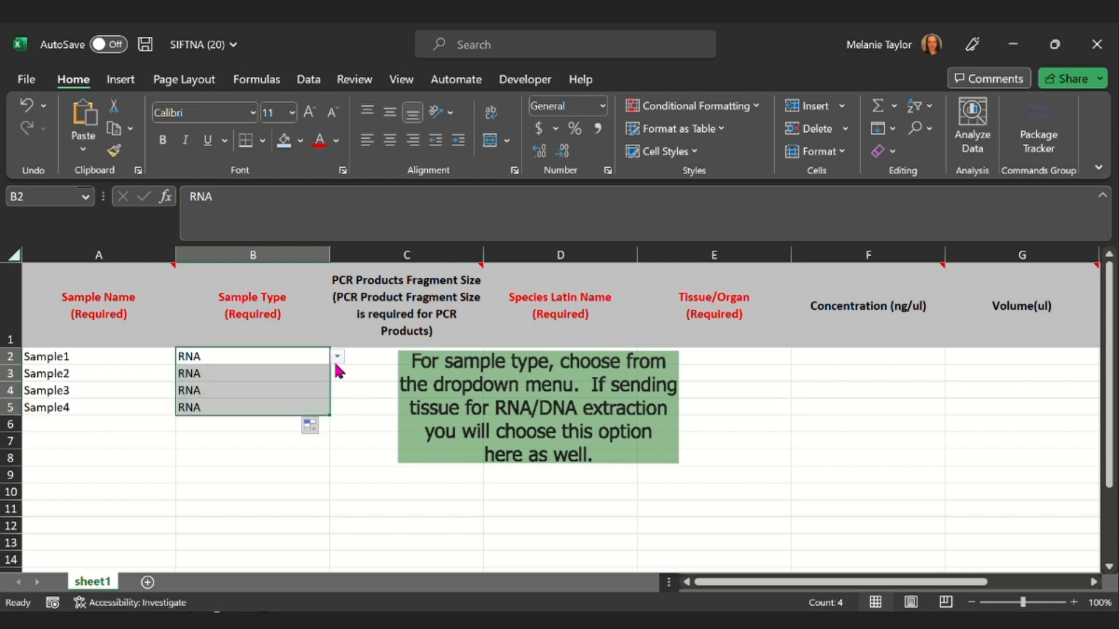
Enter Homo sapien as the species Latin name in D2 and fill it through D5
mouse_move(408, 313)
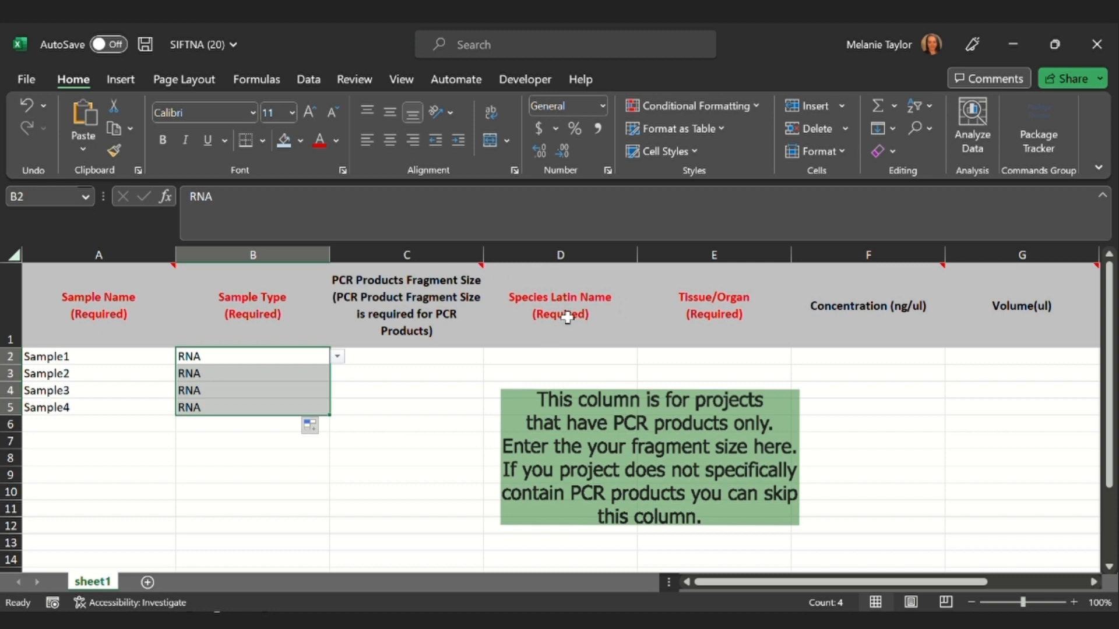
left_click(557, 363)
type("H")
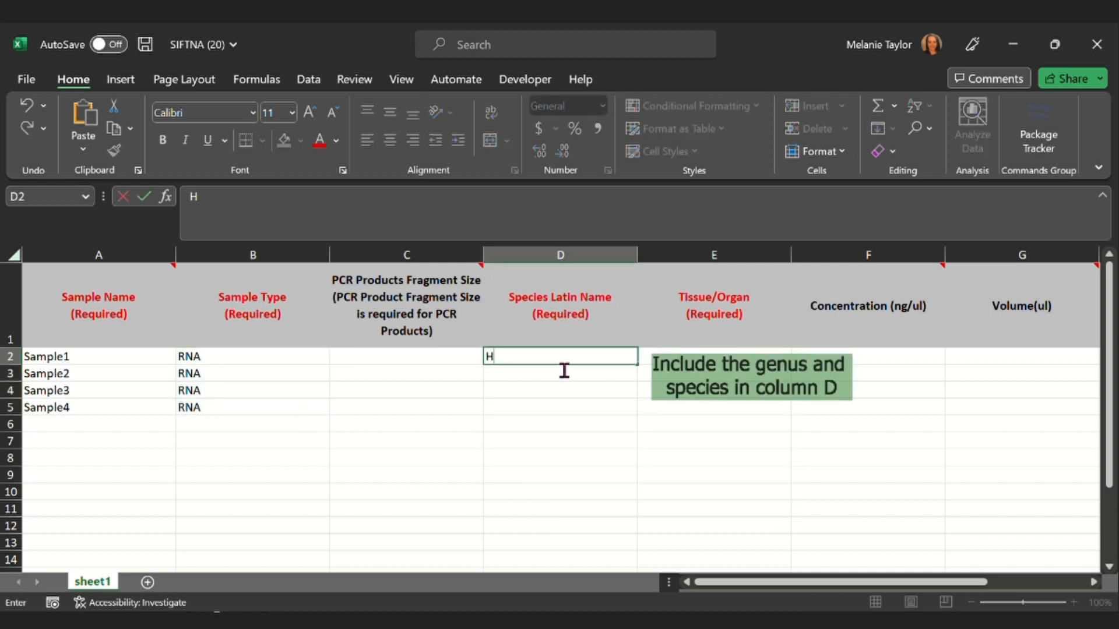
type("omo sapien")
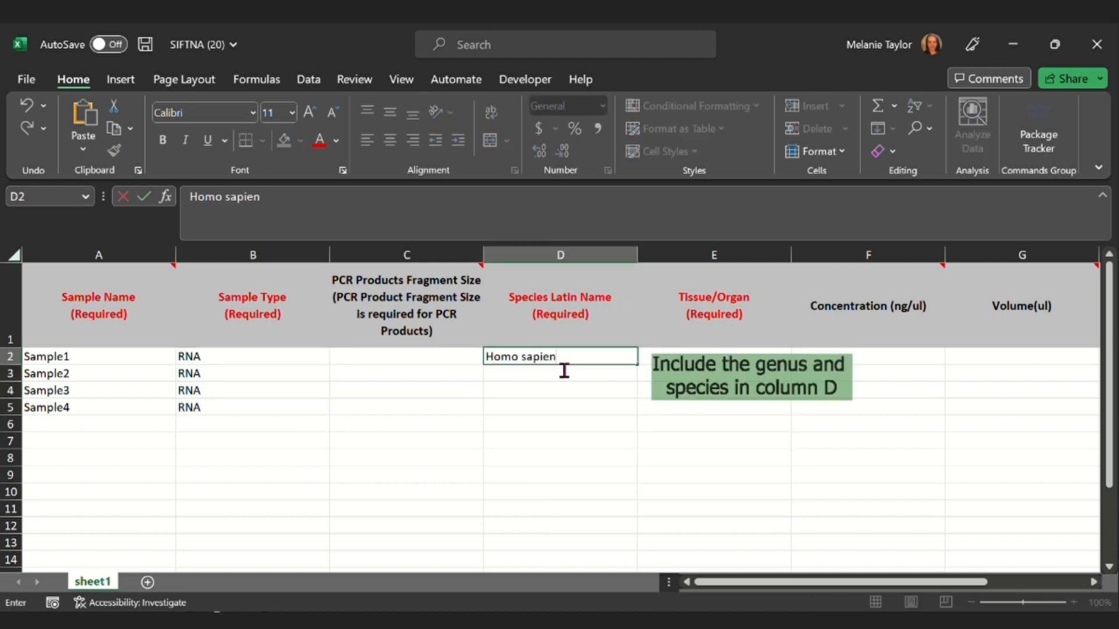
double_click(644, 371)
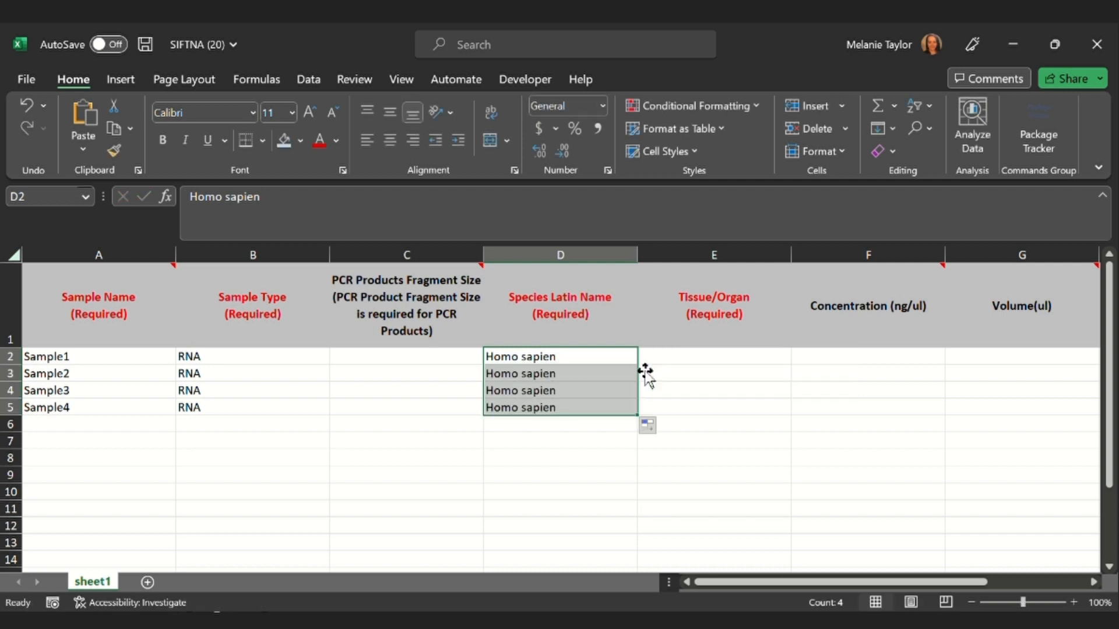
Enter renal as the tissue/organ in E2 and fill it down to E5
left_click(703, 363)
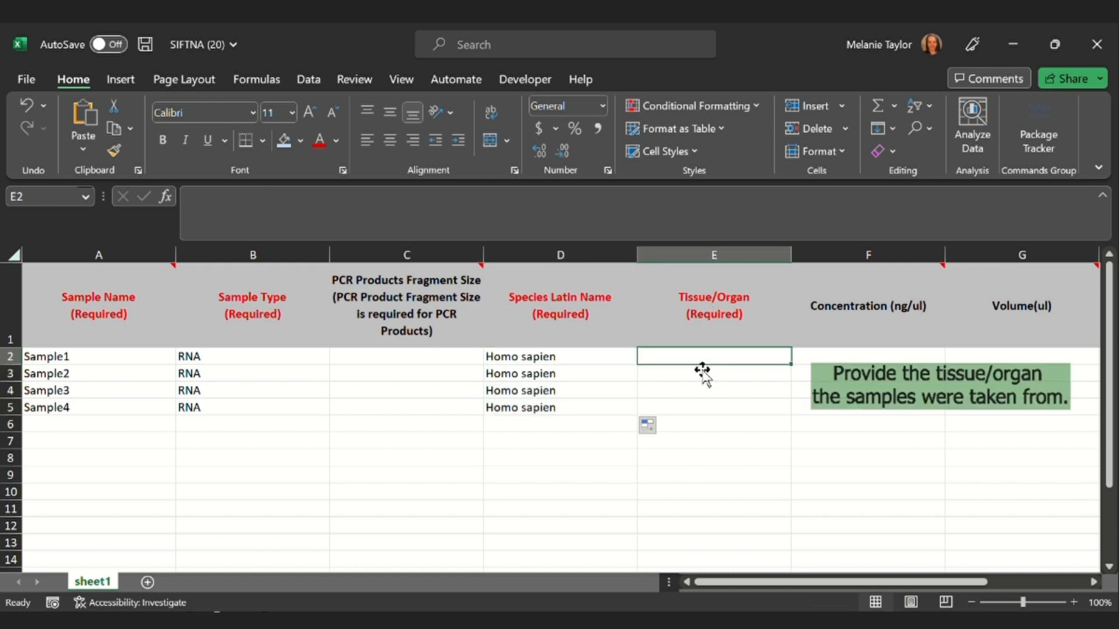
type("renal")
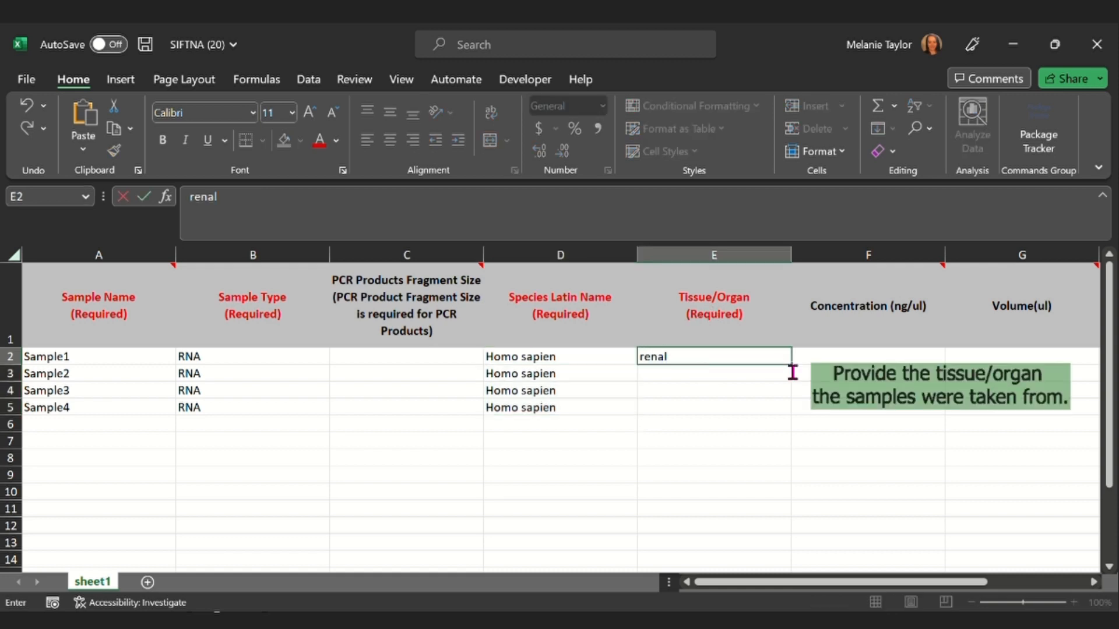
double_click(799, 373)
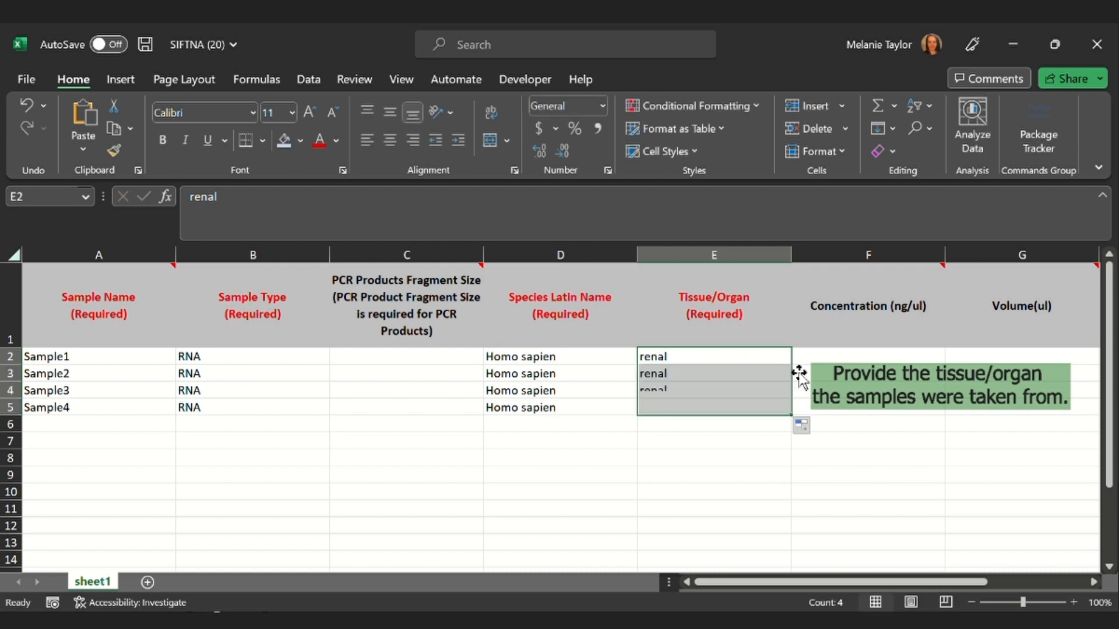
left_click(787, 461)
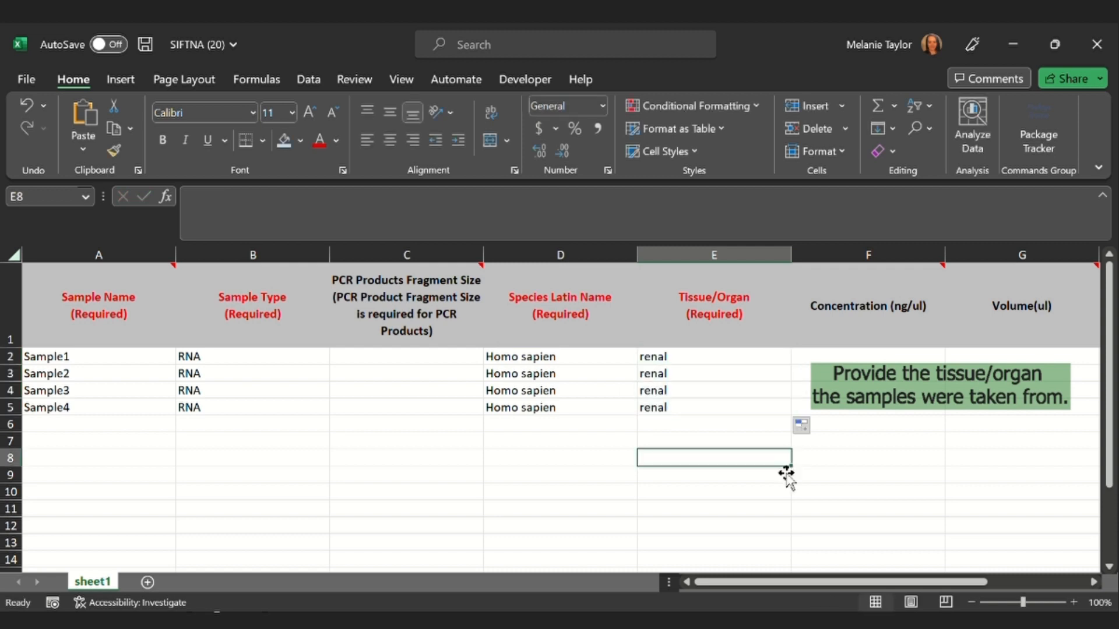
Enter a concentration of 20 in F2 and fill it down to F5
left_click_drag(791, 588, 912, 588)
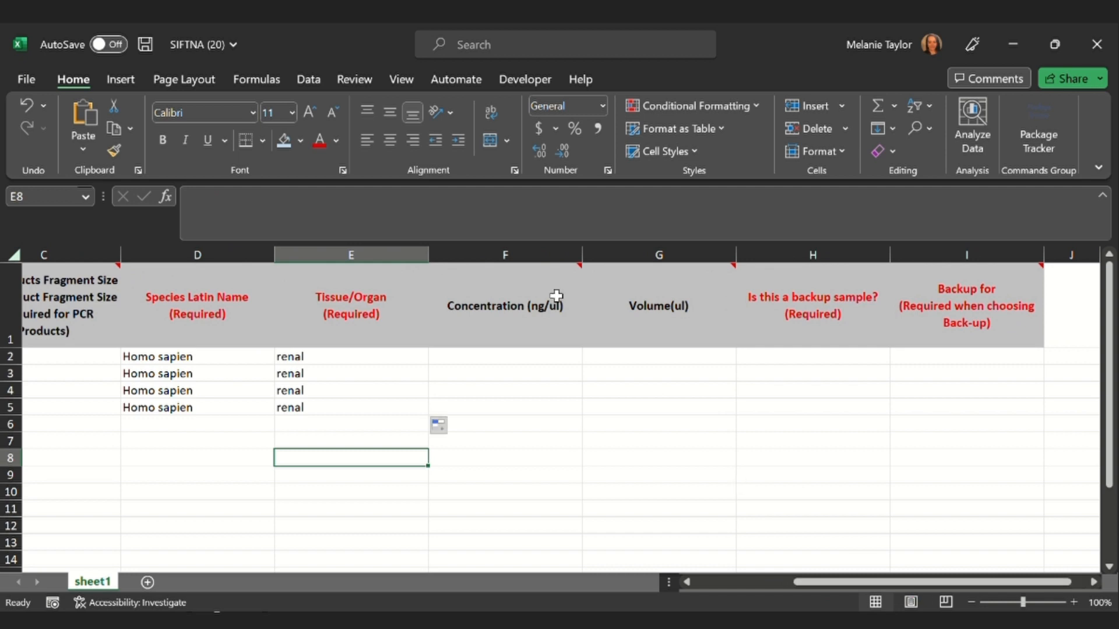
mouse_move(554, 297)
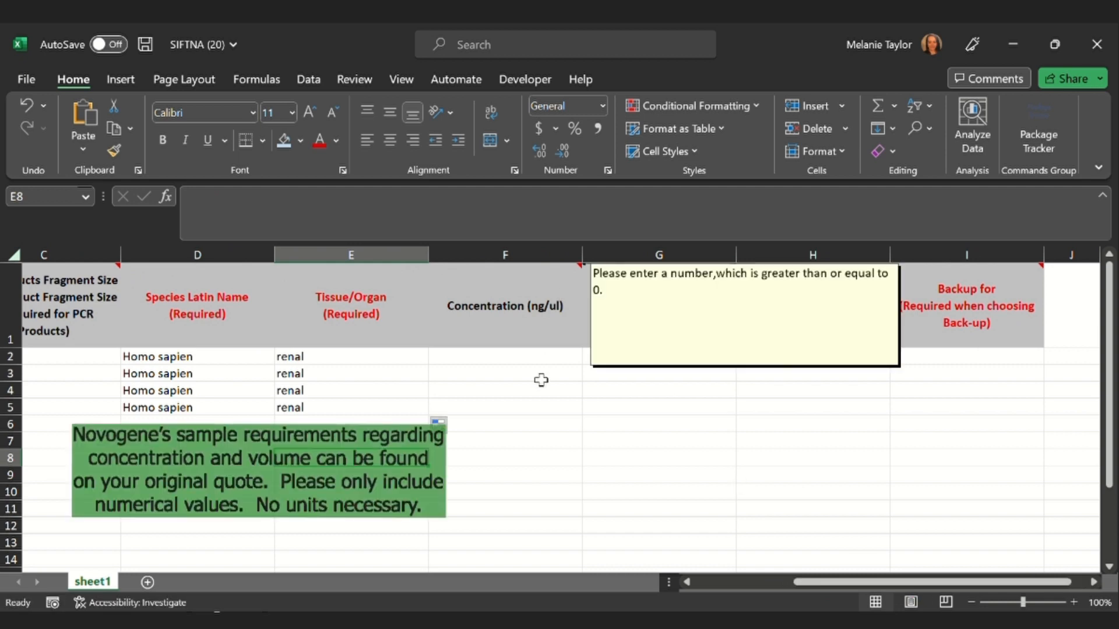
left_click(552, 361)
type("20")
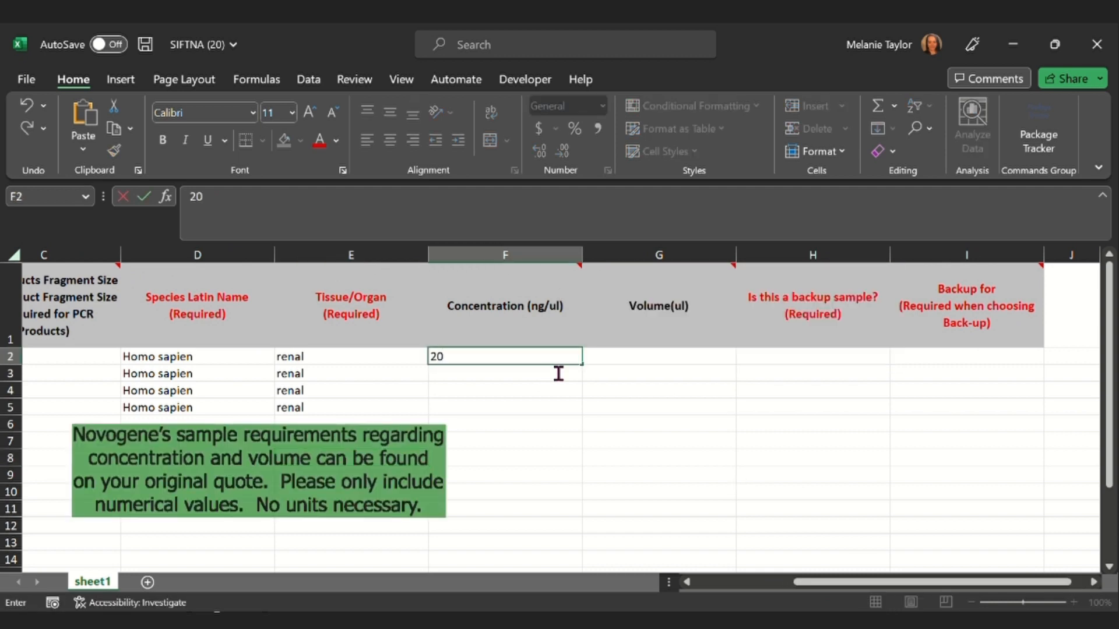
double_click(583, 365)
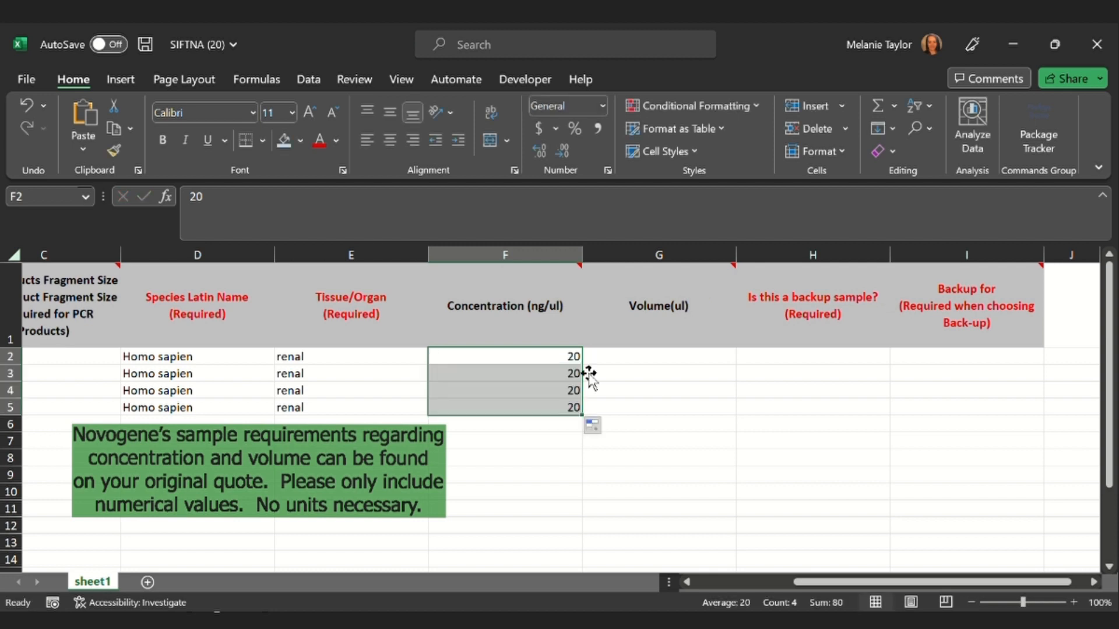
Enter a volume of 10 in G2 and fill it down to G5
left_click(671, 358)
mouse_move(675, 306)
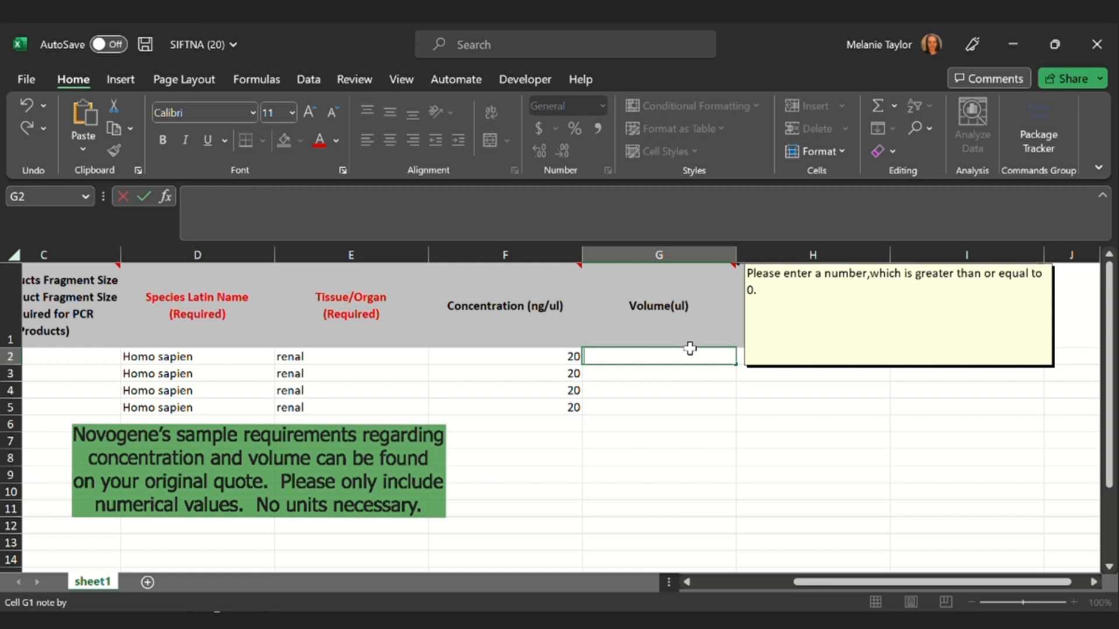
type("1")
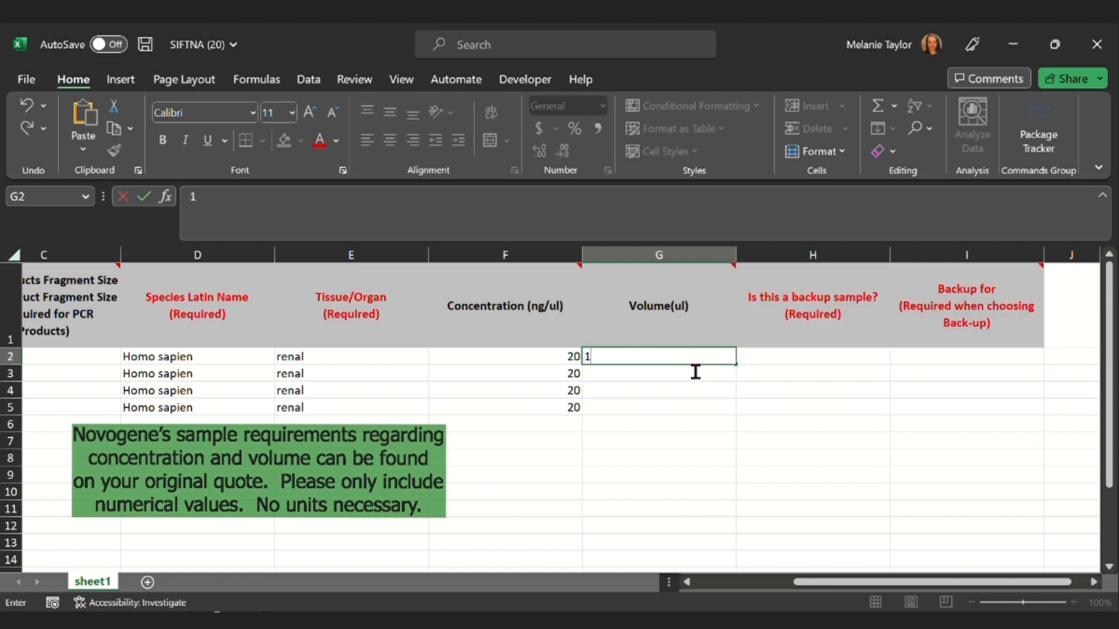
type("0")
double_click(739, 376)
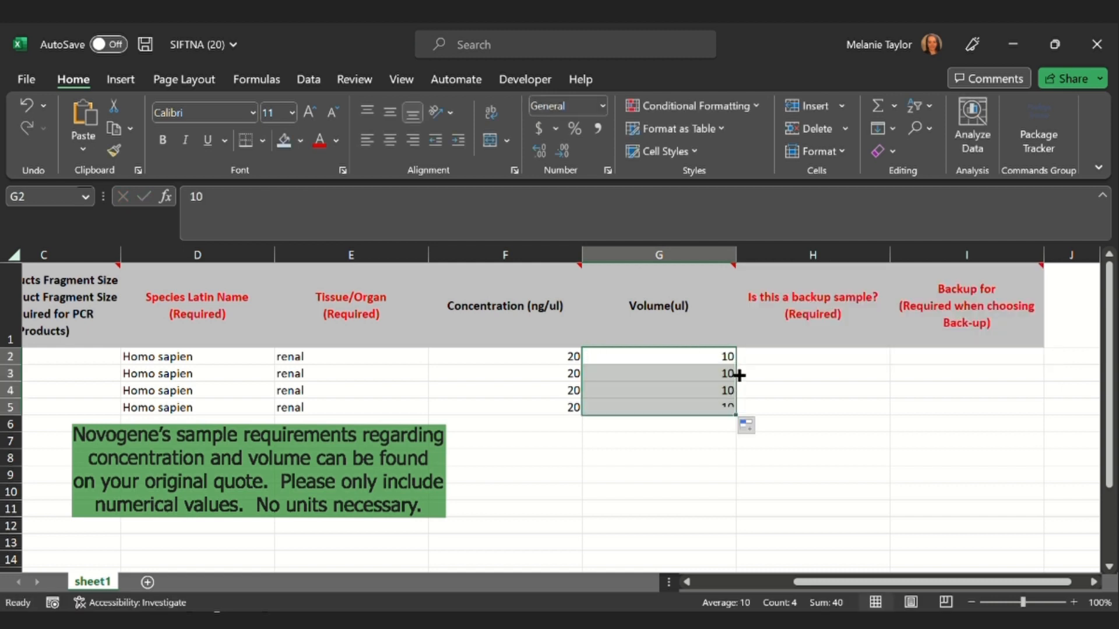
Save the completed sample information workbook as ExampleBatch1.xlsx
left_click(809, 313)
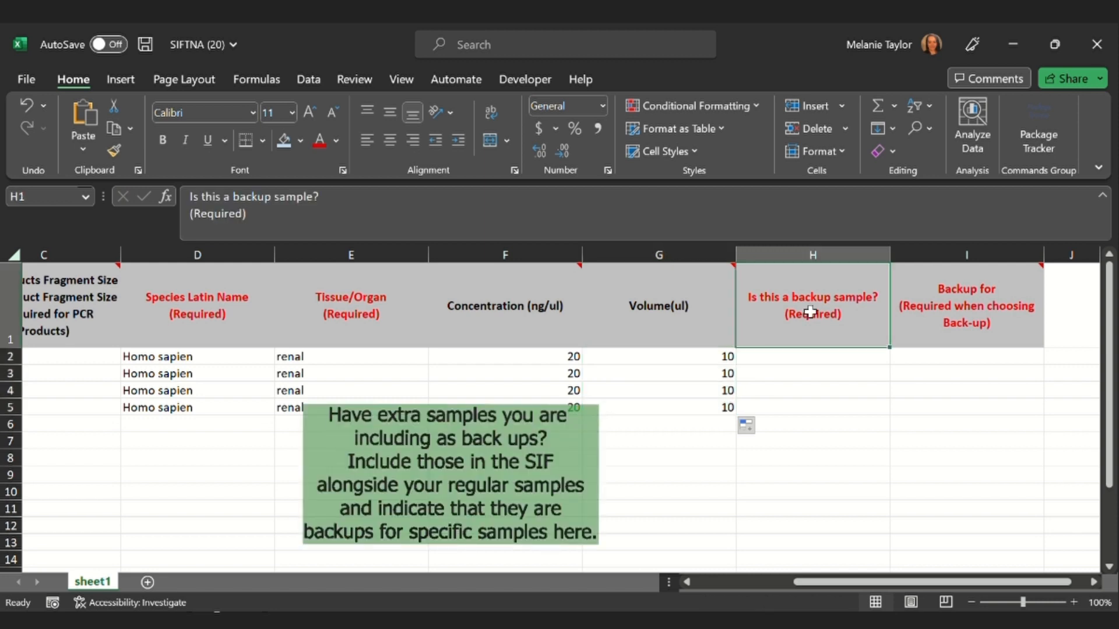
scroll(851, 324, "down", 1, "ctrl")
mouse_move(800, 310)
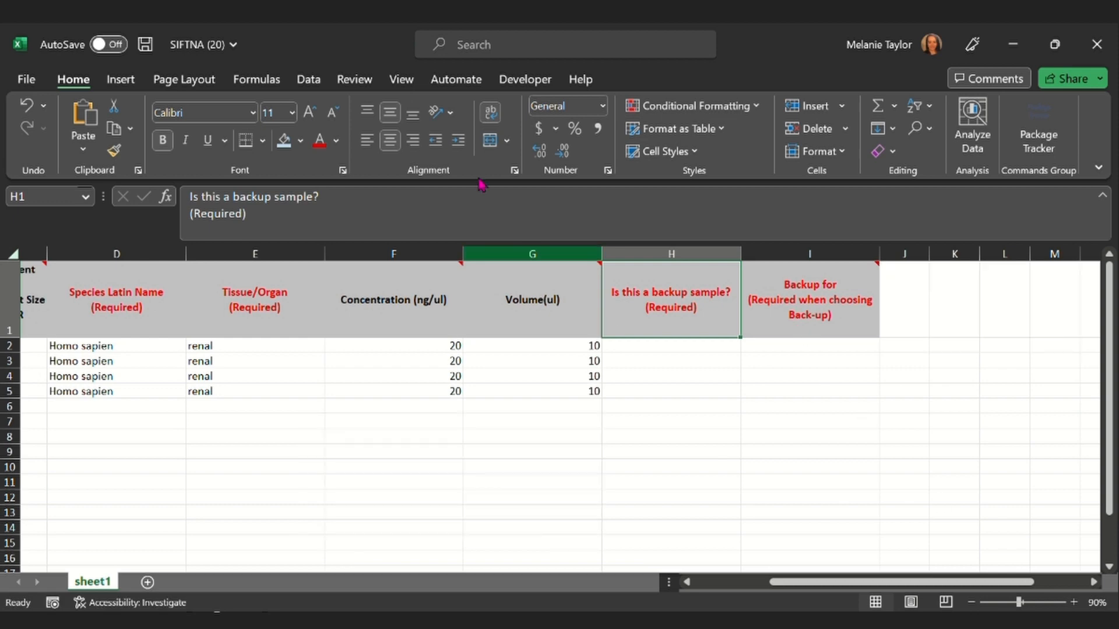
left_click(26, 79)
left_click(65, 313)
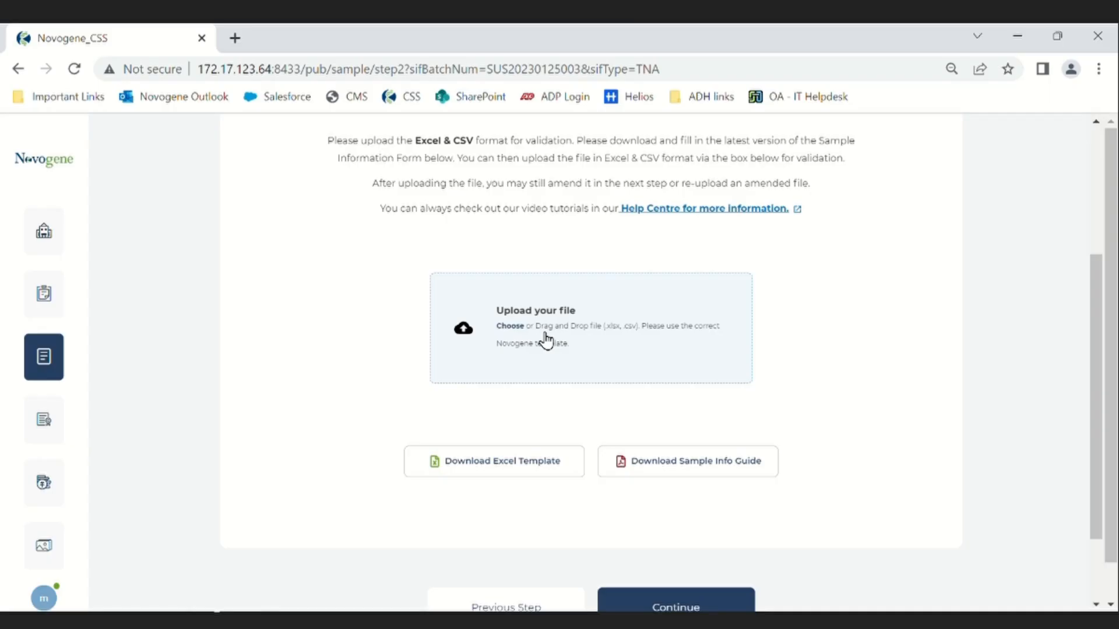
Switch to the Novogene CSS portal in the browser, upload ExampleBatch1.xlsx as the sample information file and continue to its validation
left_click(544, 334)
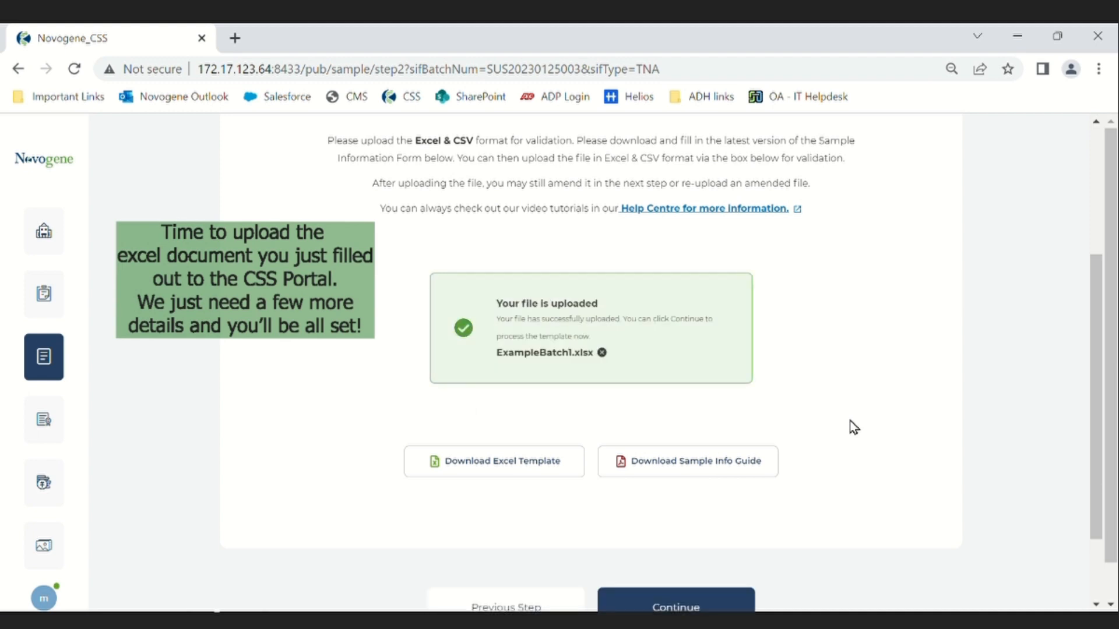
scroll(853, 428, "down", 3)
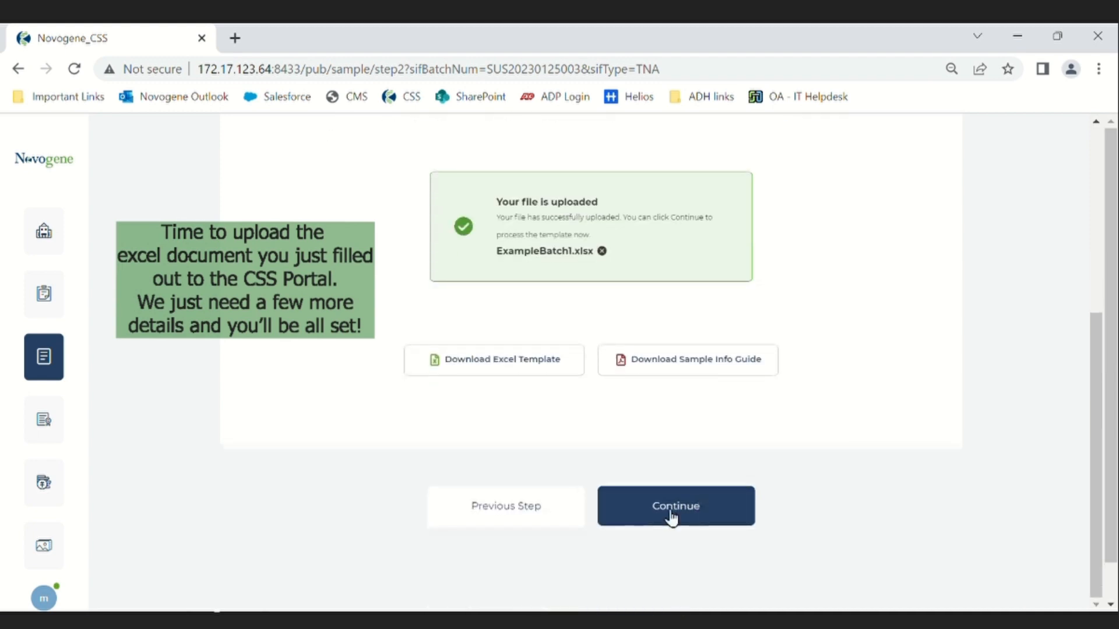
left_click(669, 518)
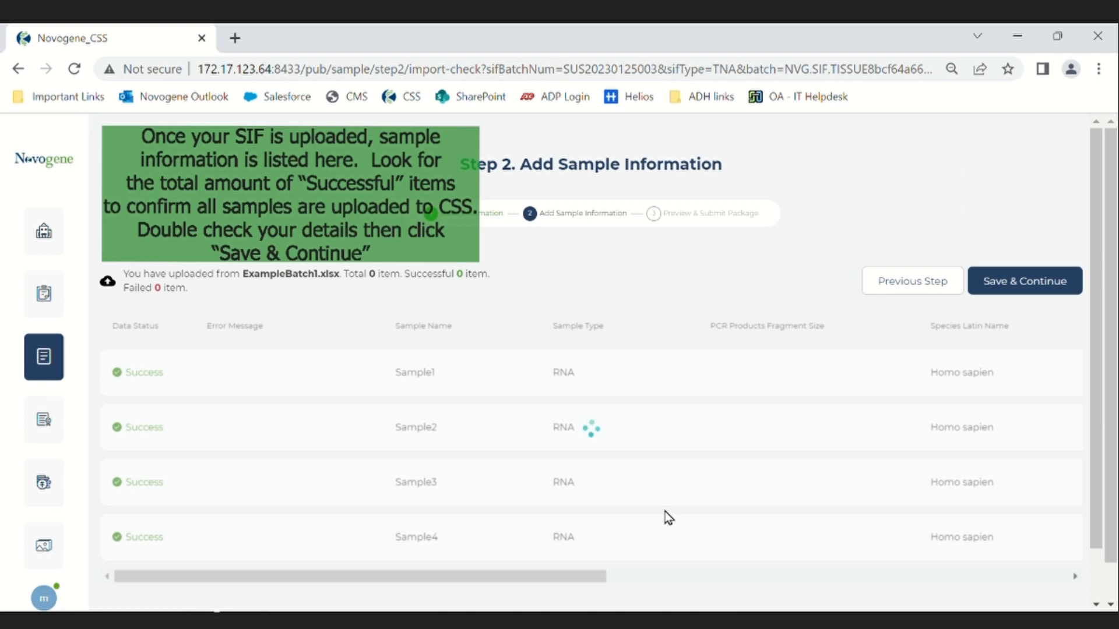
Check the imported sample rows against the form, then save them and continue
scroll(622, 227, "down", 1)
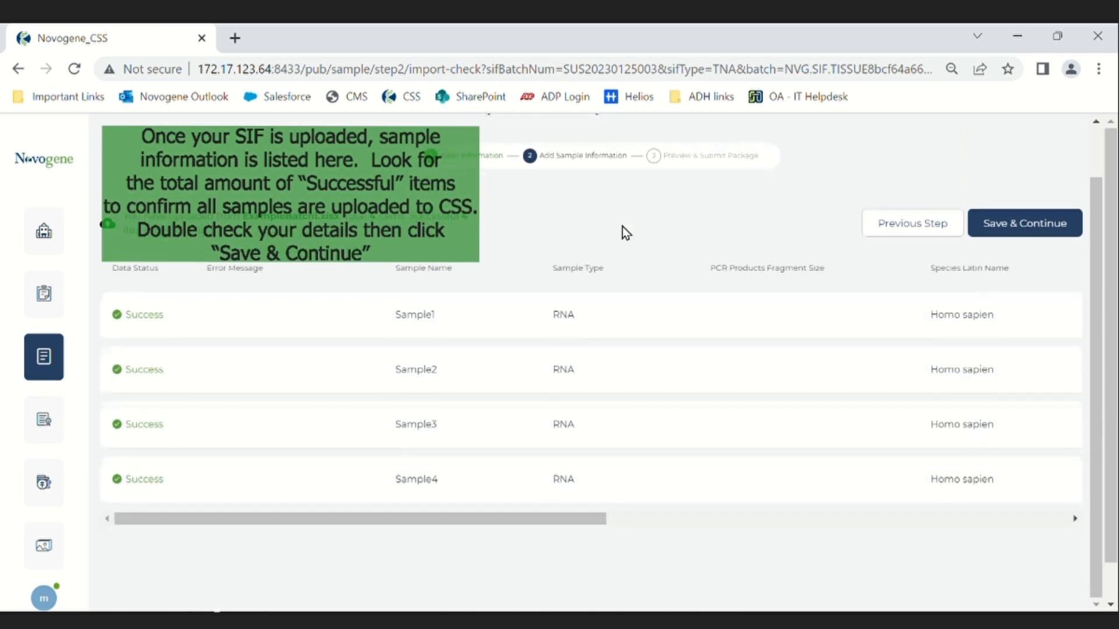
left_click_drag(498, 518, 424, 502)
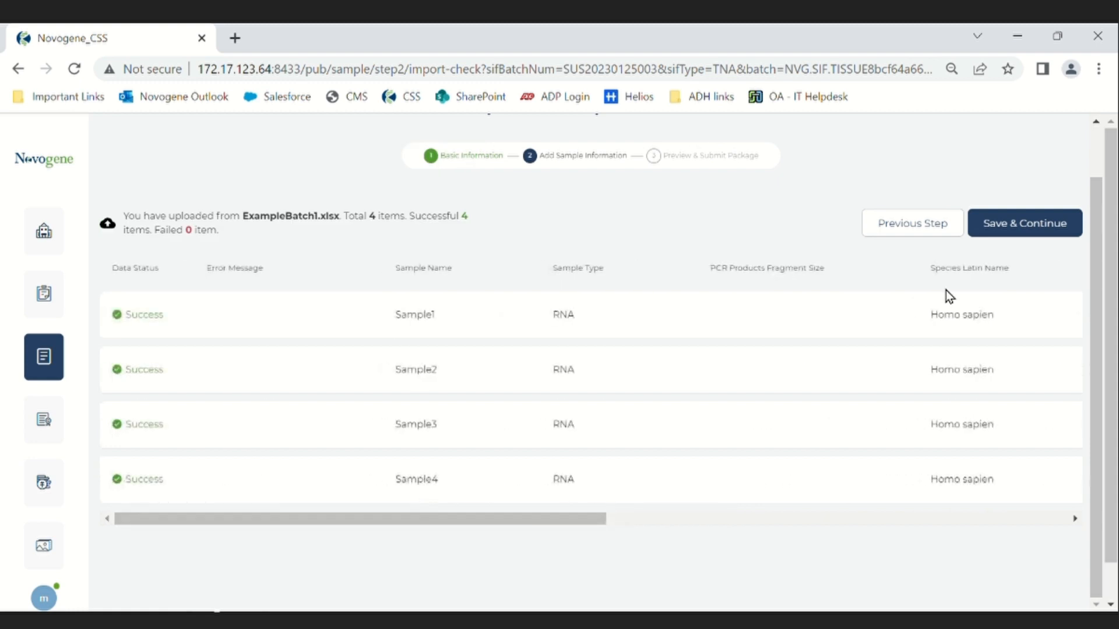
left_click(1027, 236)
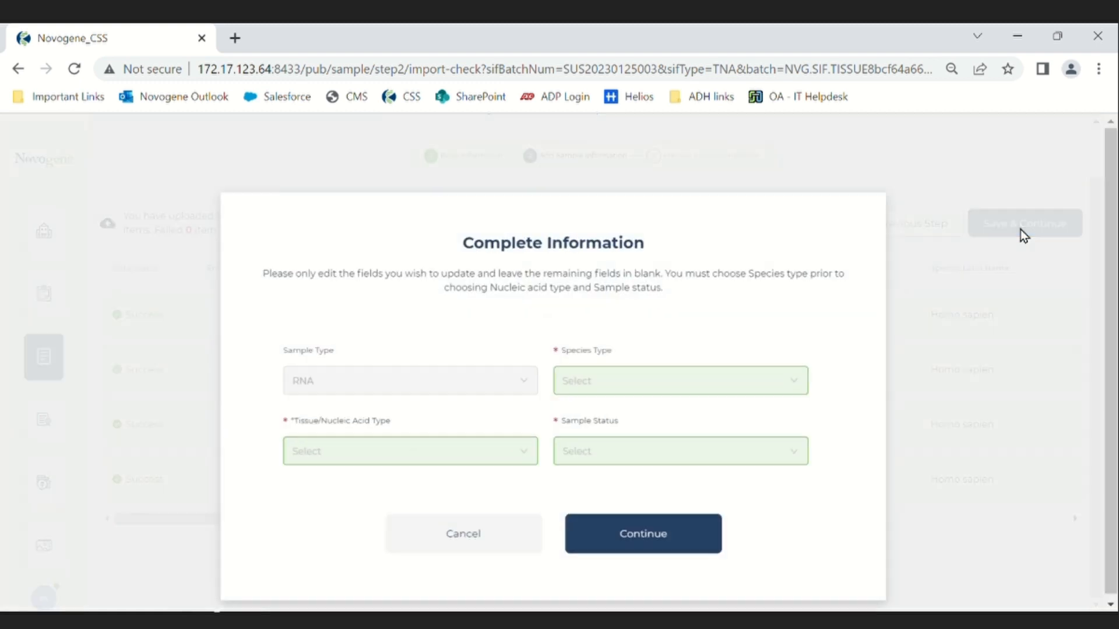
Complete the sample details with species type Human/Animal, nucleic acid type total RNA and sample status Dissolved in RNase-free water/ DEPC, and continue
left_click(640, 382)
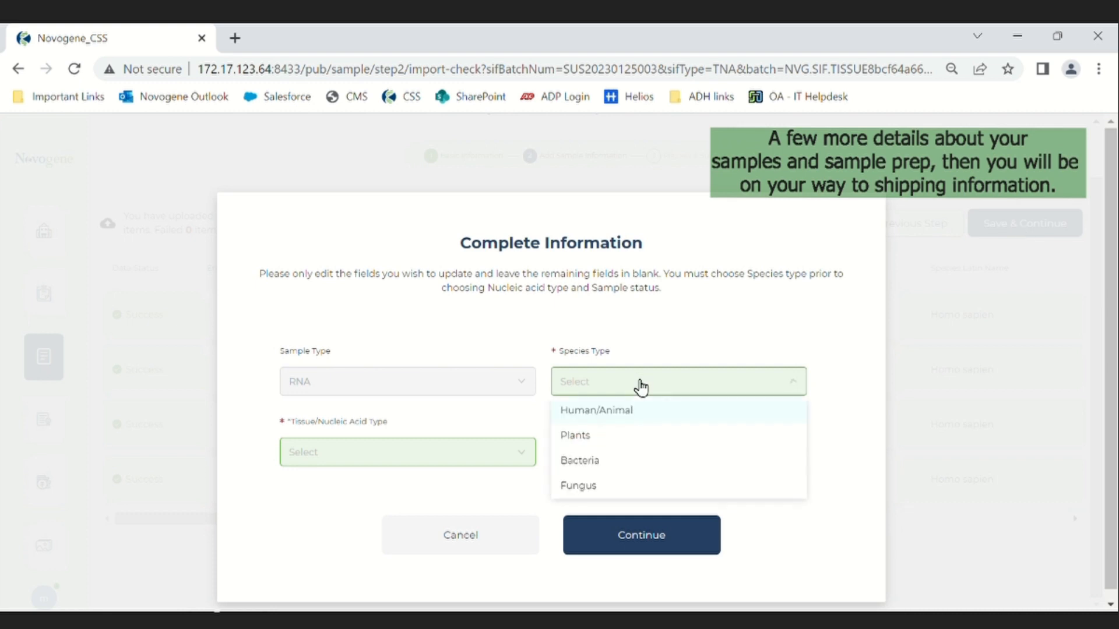
left_click(632, 415)
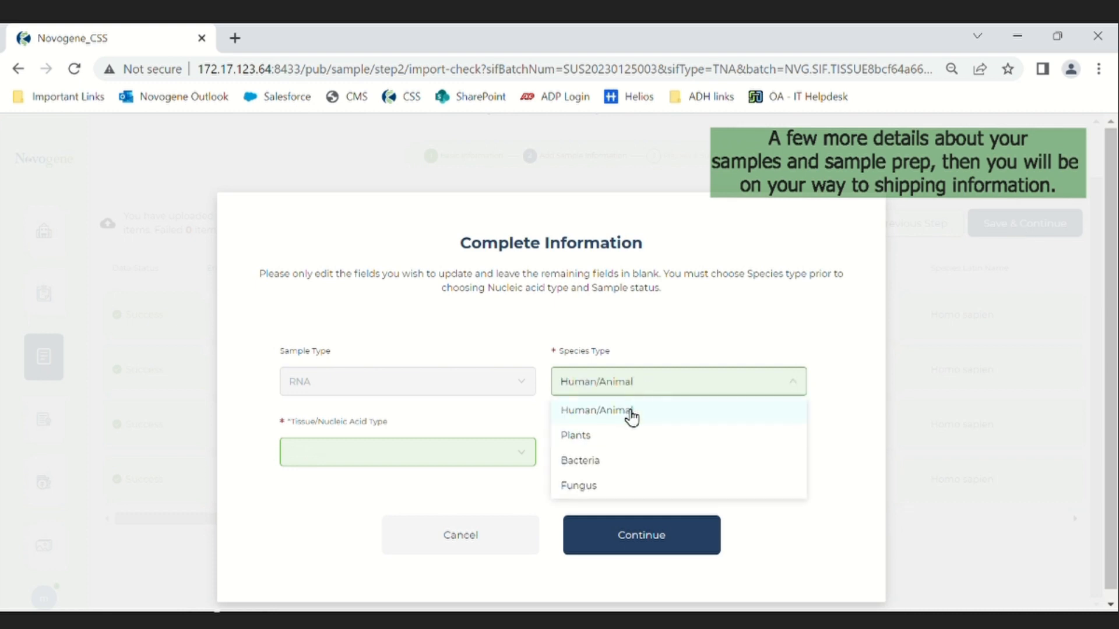
left_click(513, 461)
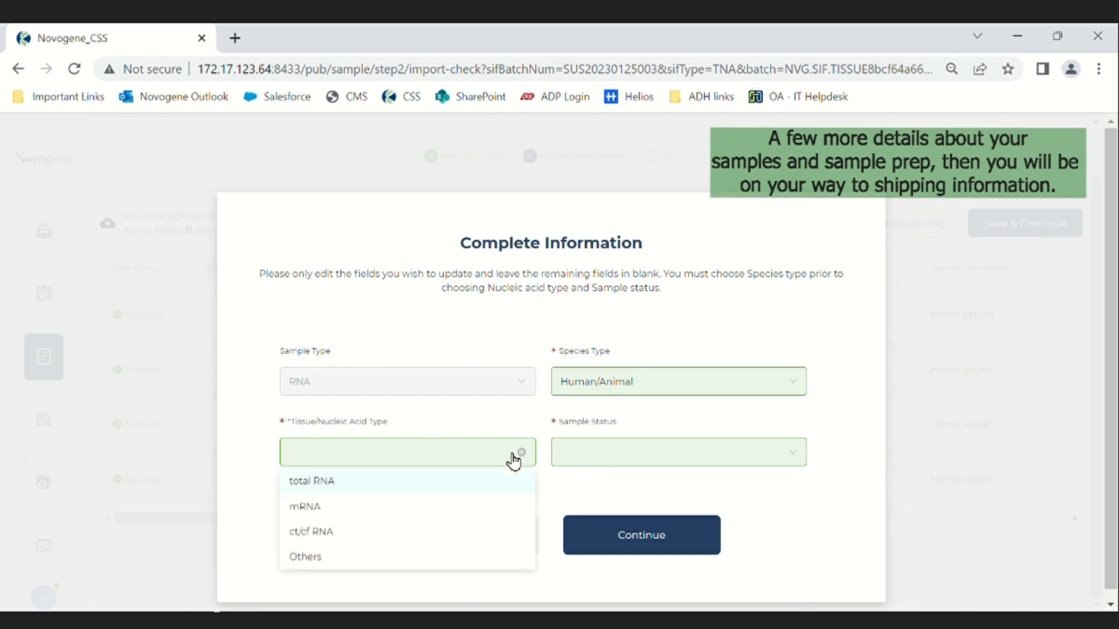
left_click(475, 492)
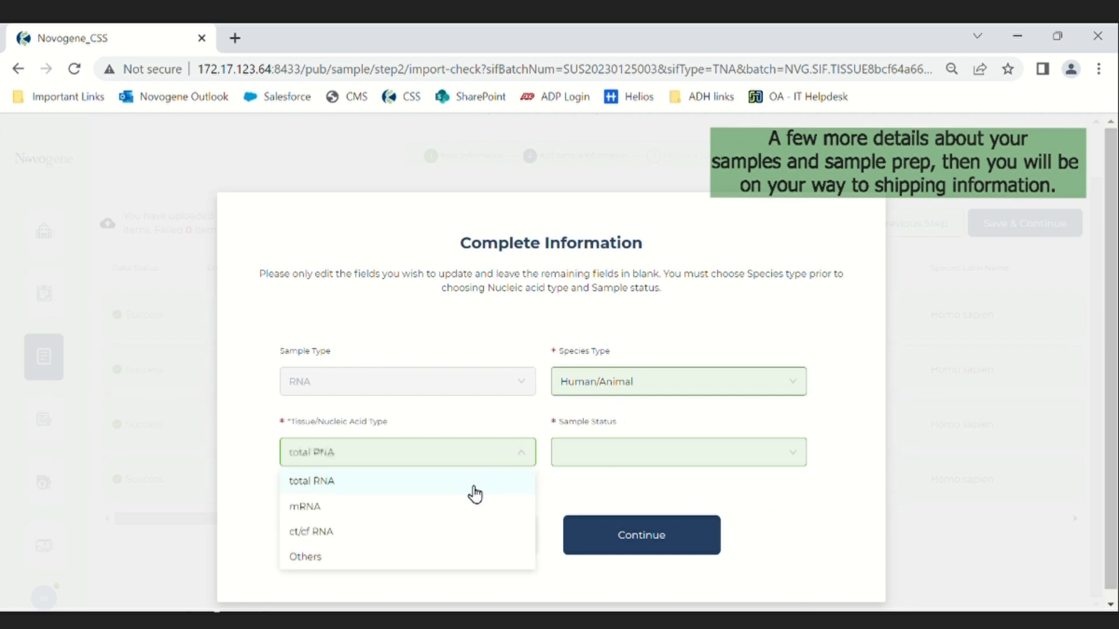
left_click(611, 463)
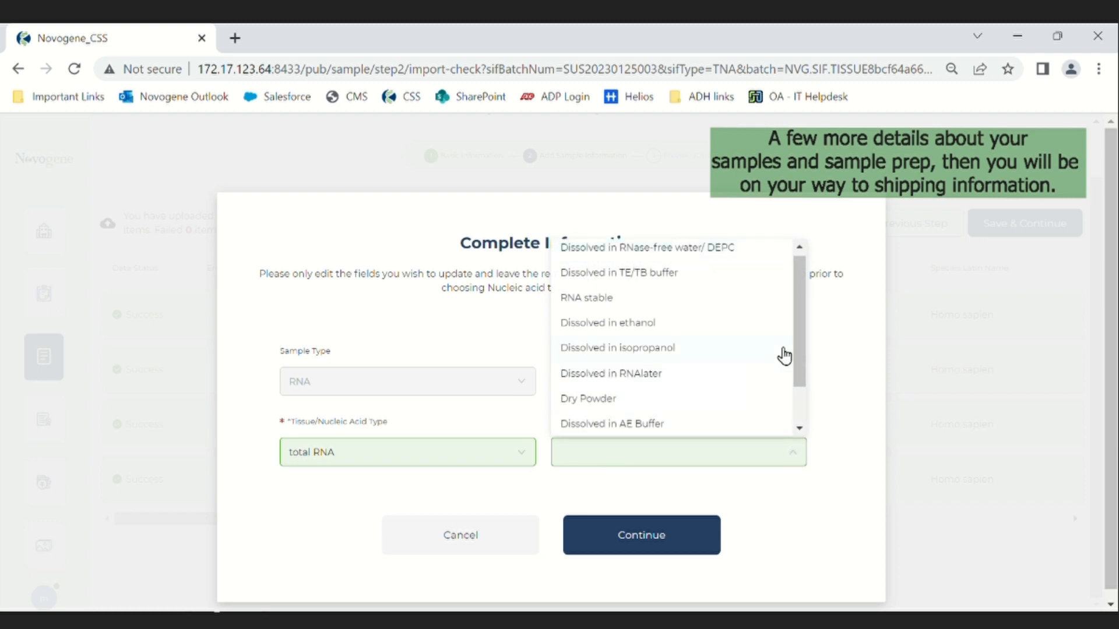
left_click_drag(803, 329, 774, 271)
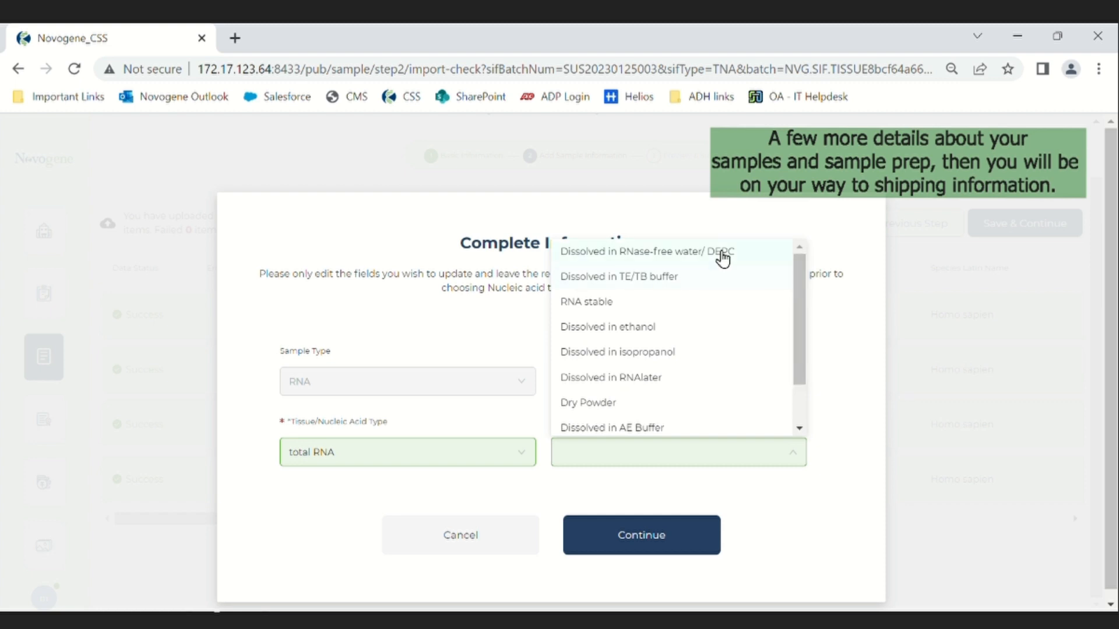
left_click(722, 257)
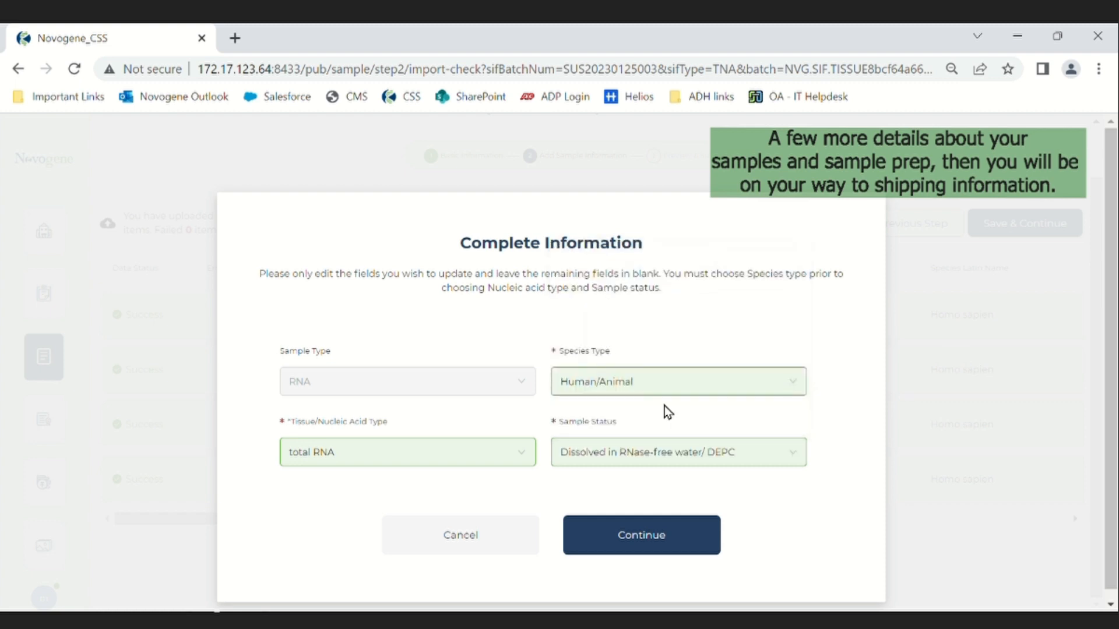
left_click(646, 542)
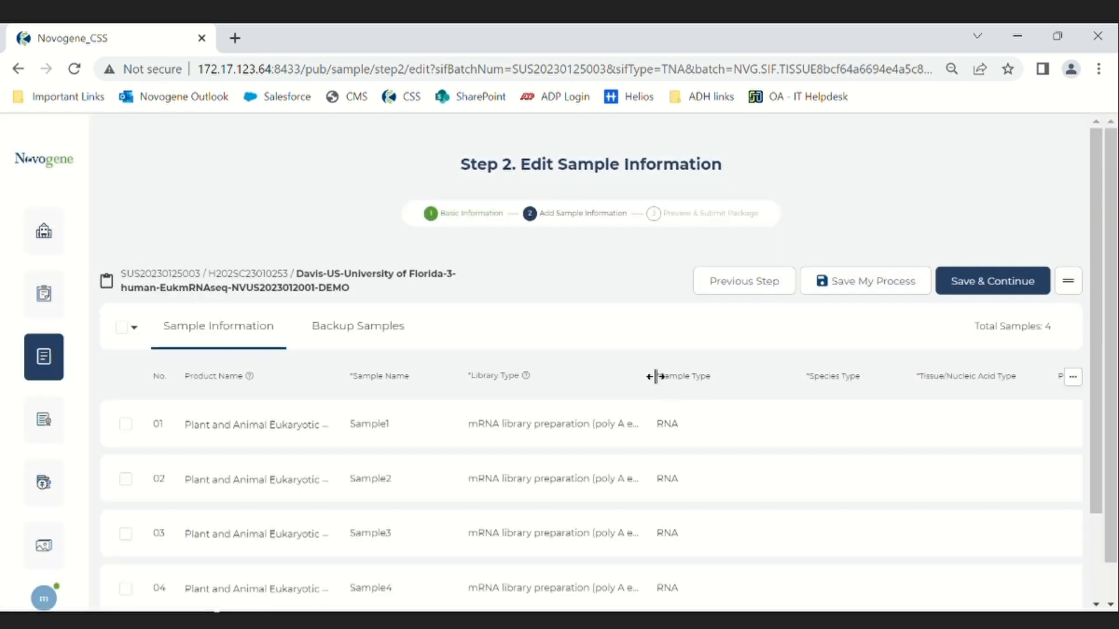
Check all columns of the sample information overview, then save it and continue to the shipping information
scroll(599, 358, "down", 2)
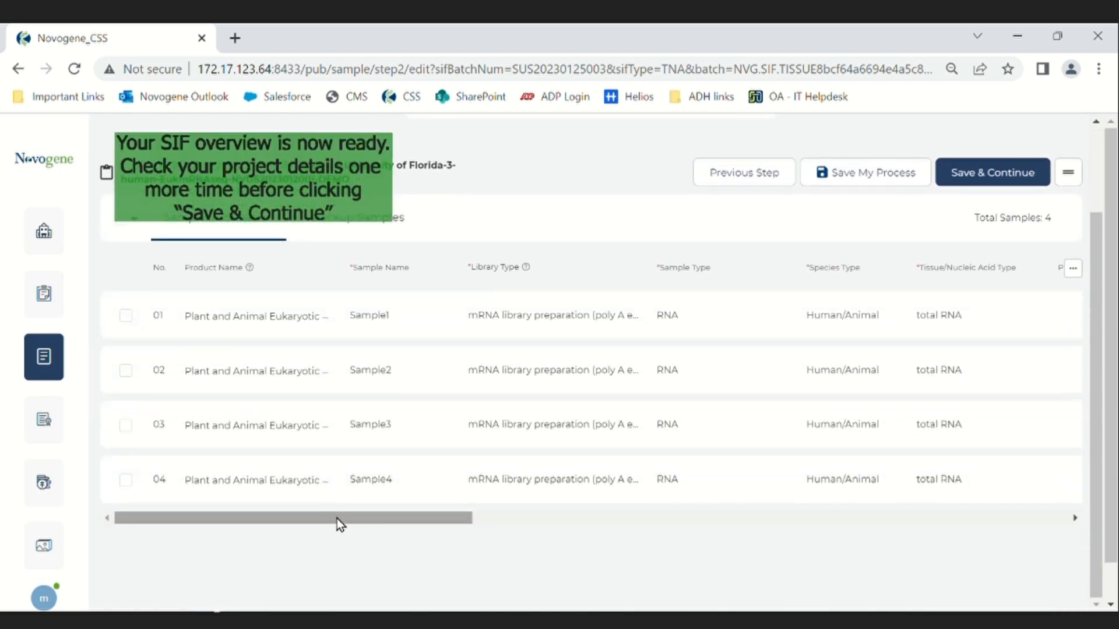
left_click_drag(337, 518, 742, 522)
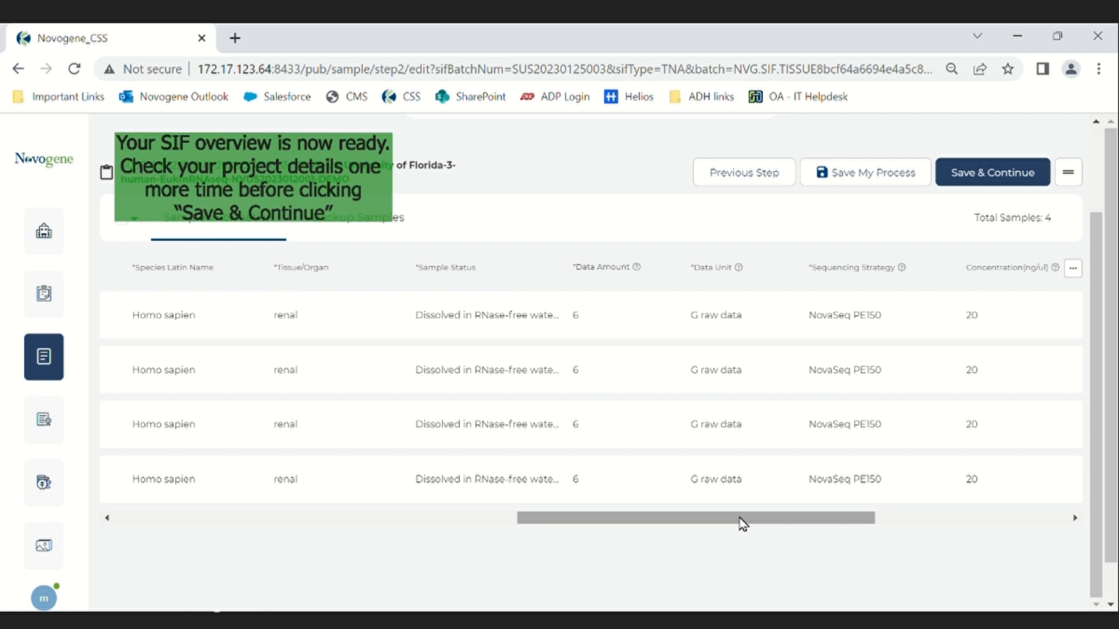
left_click_drag(743, 523, 954, 534)
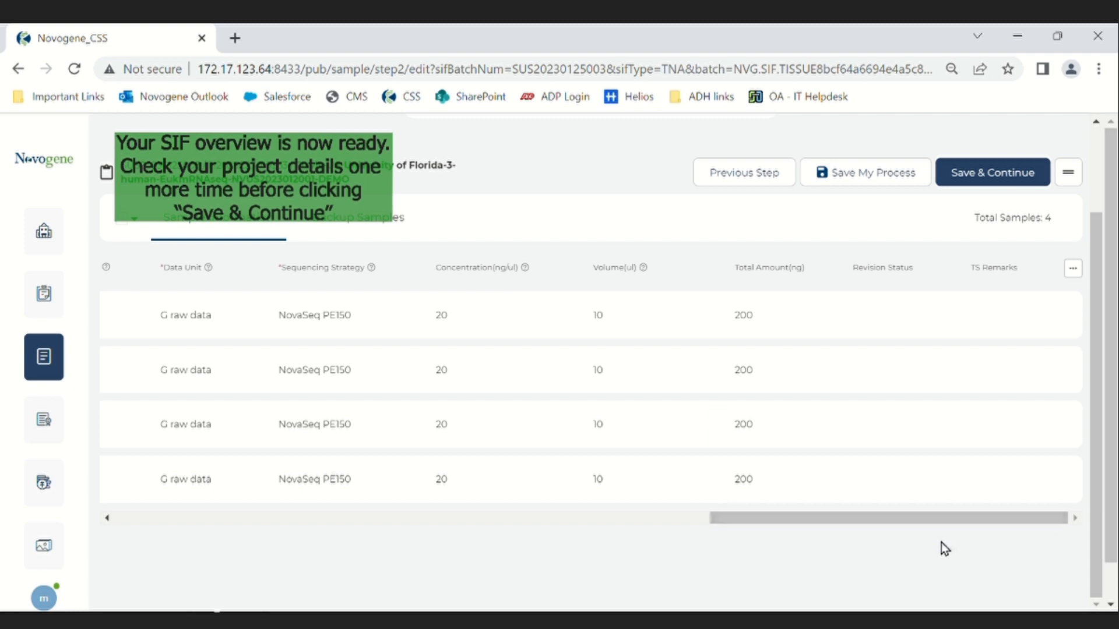
left_click(992, 181)
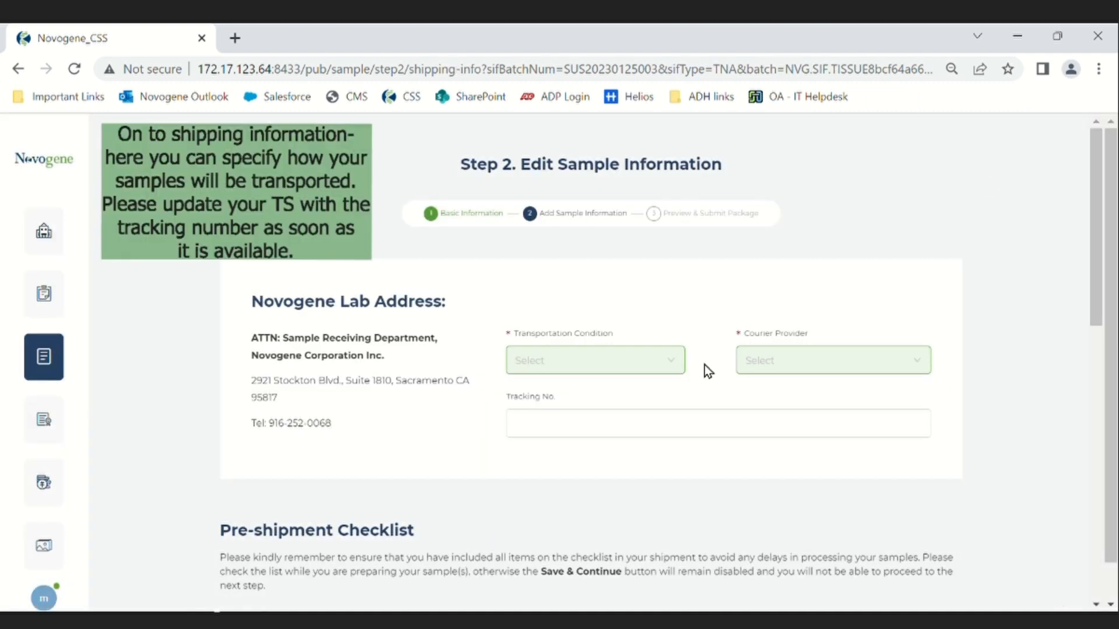
Set the transportation condition to Dry Ice and the courier provider to FedEx
left_click(678, 368)
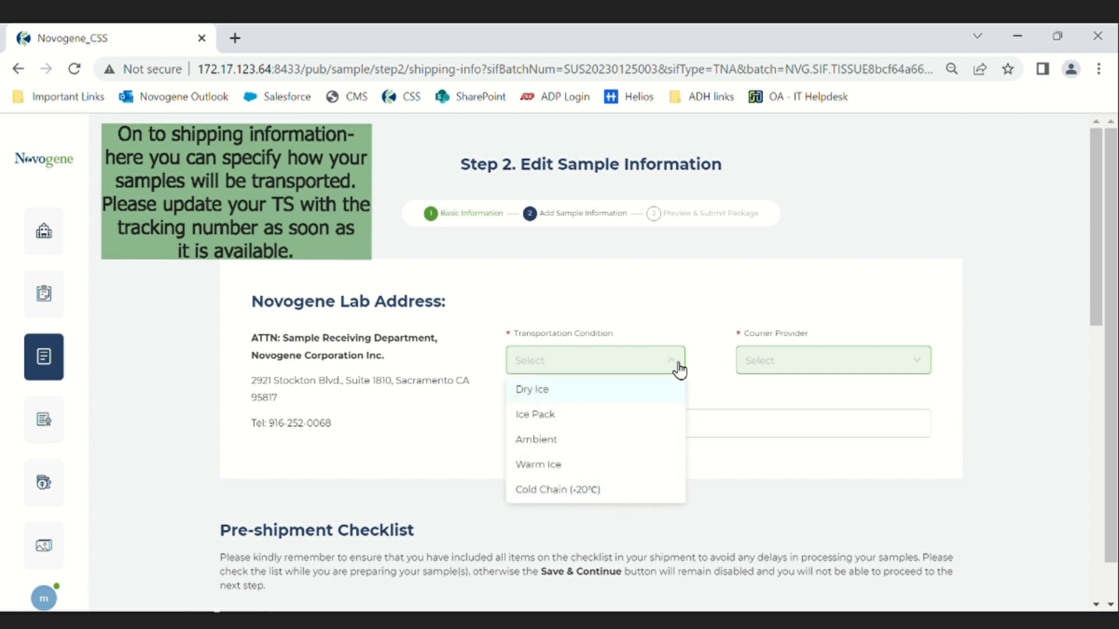
left_click(620, 397)
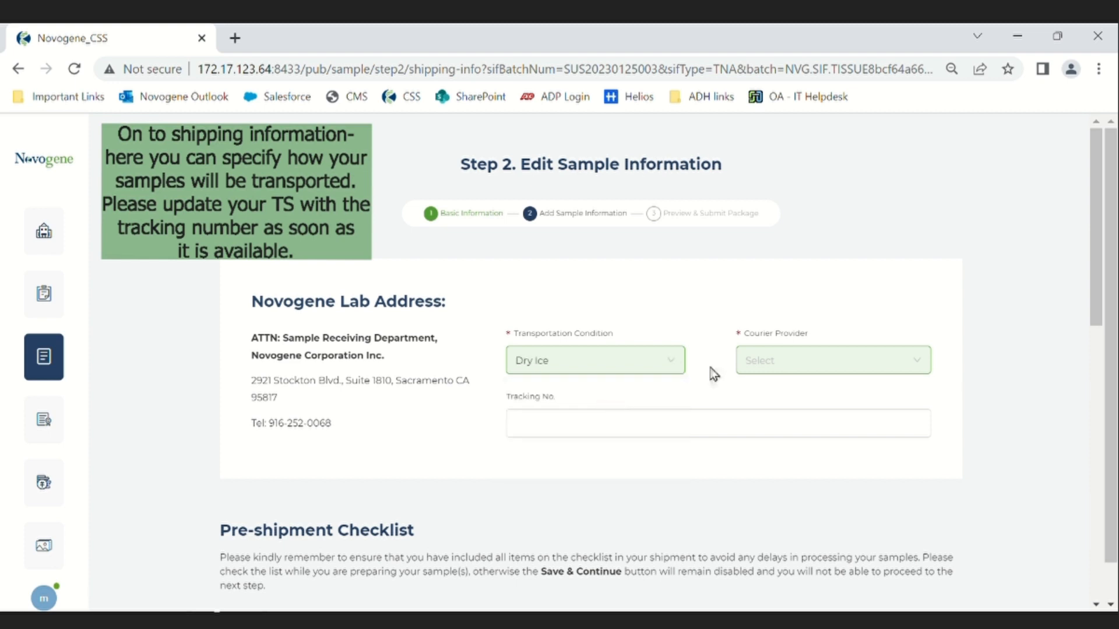
left_click(774, 373)
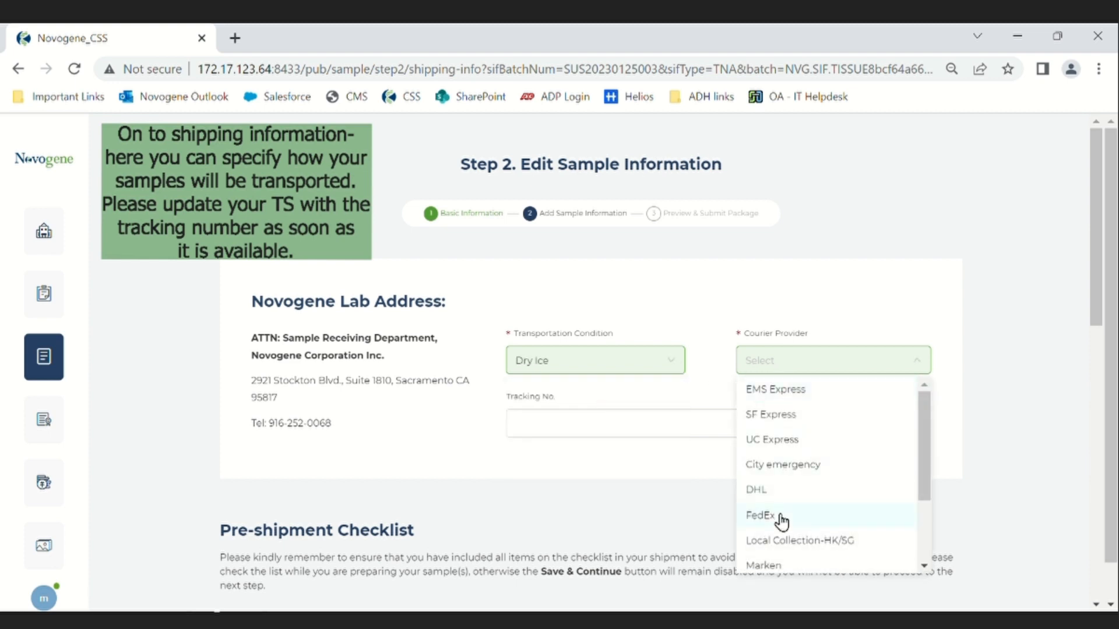
left_click(761, 516)
Set all five pre-shipment checklist items to Yes, then save and continue to the package preview
scroll(670, 487, "down", 5)
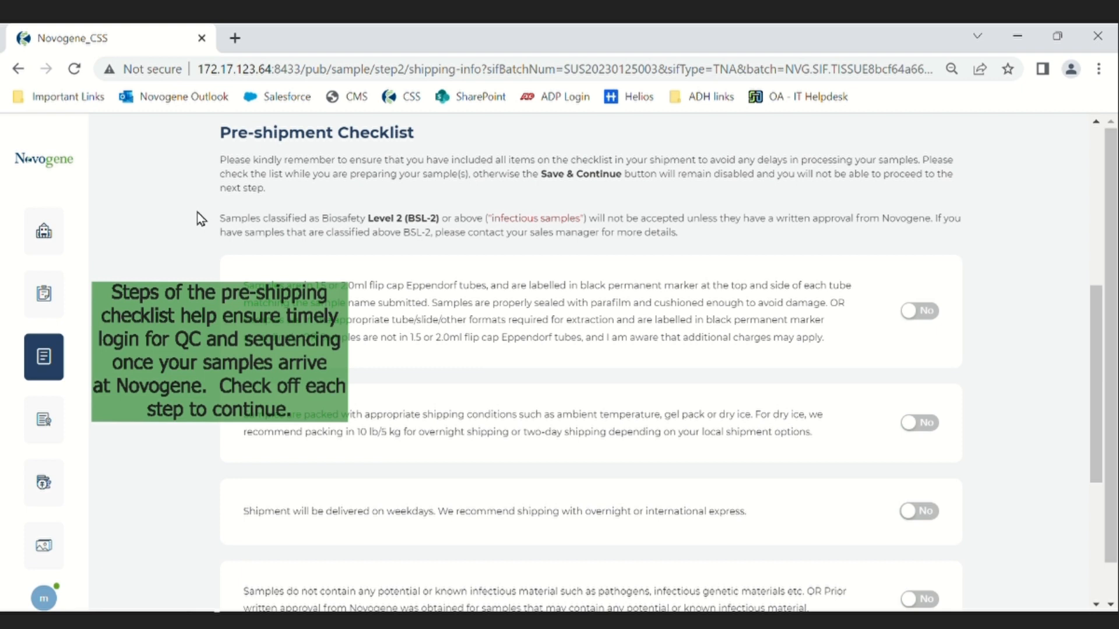
left_click(928, 324)
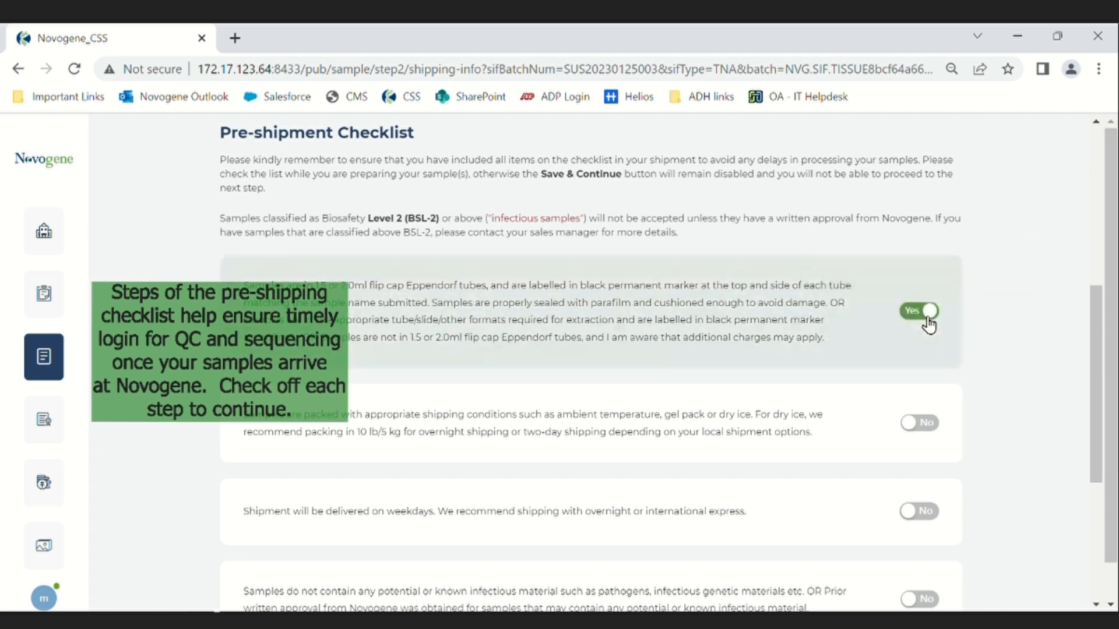
scroll(928, 325, "down", 3)
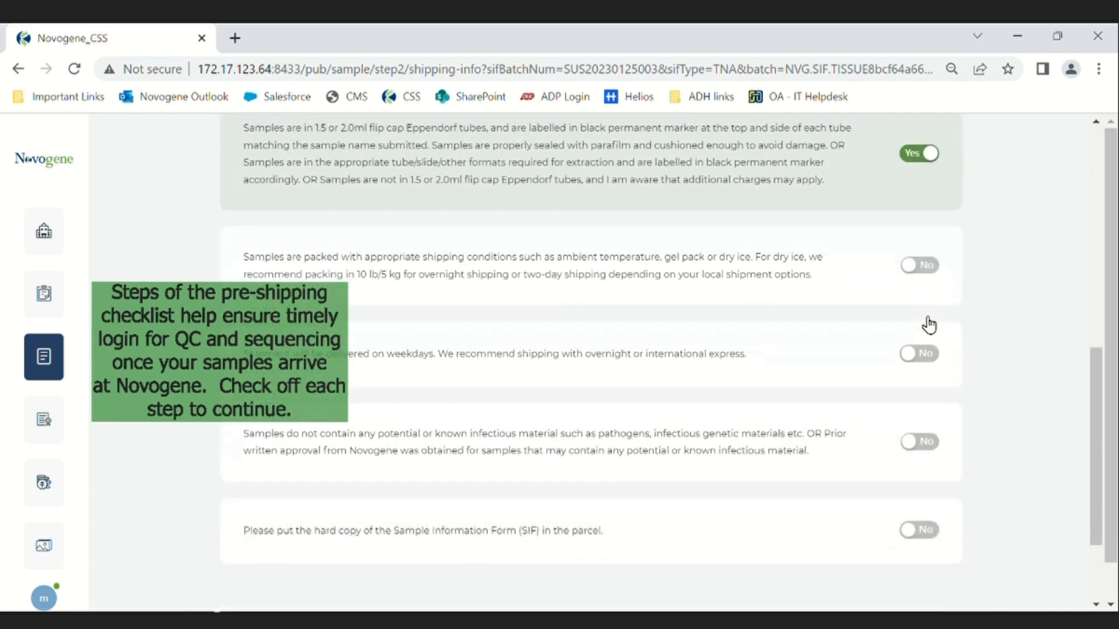
left_click(929, 266)
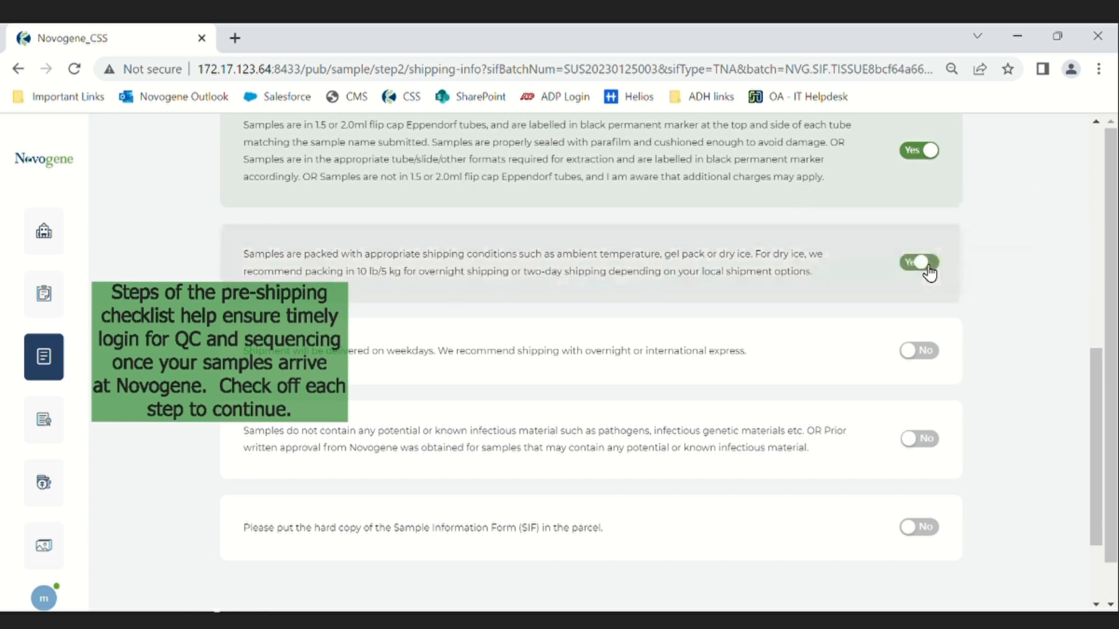
left_click(927, 352)
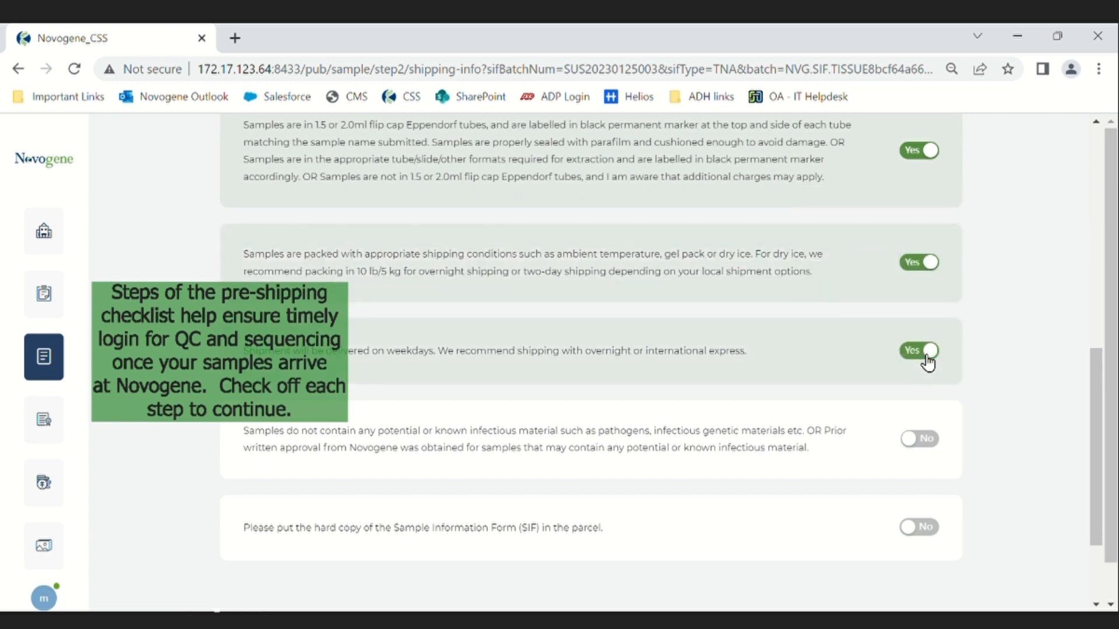
left_click(925, 442)
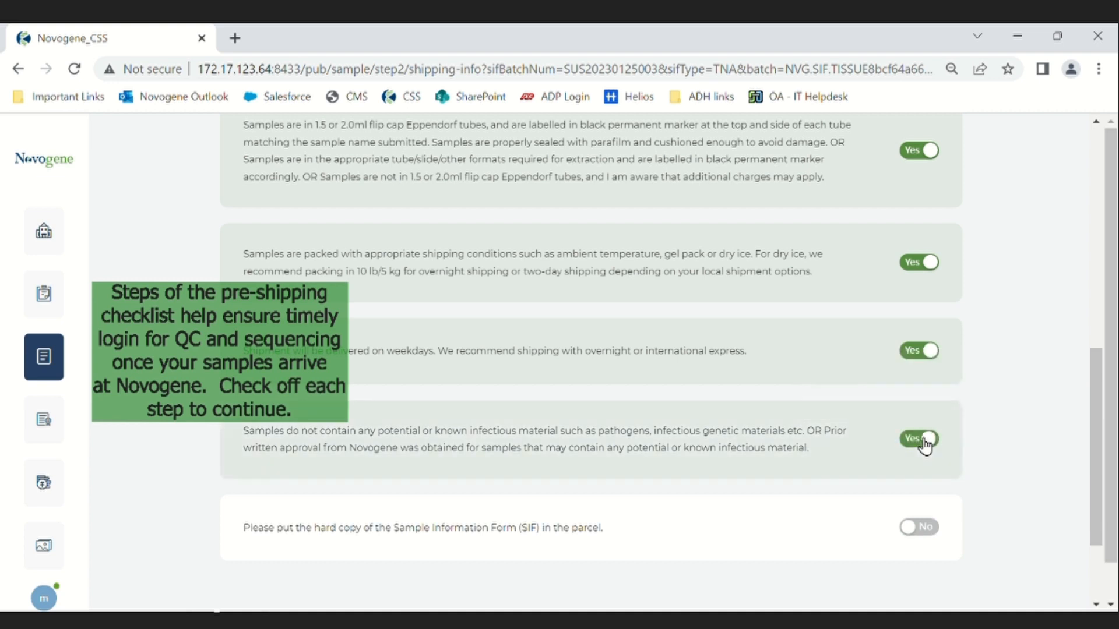
scroll(925, 446, "down", 1)
left_click(924, 448)
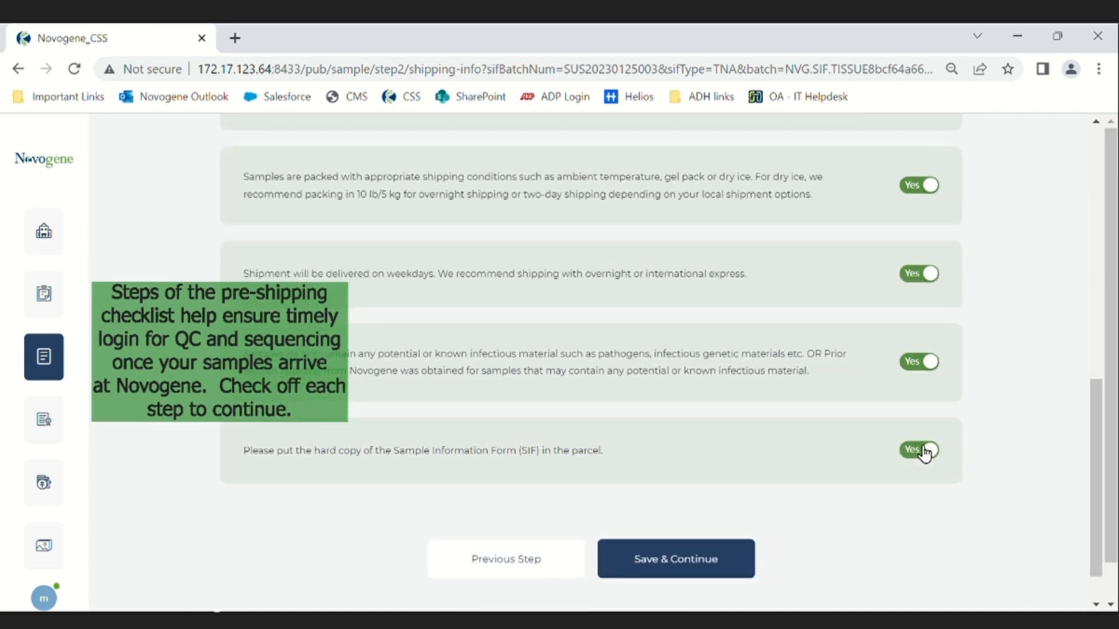
left_click(685, 569)
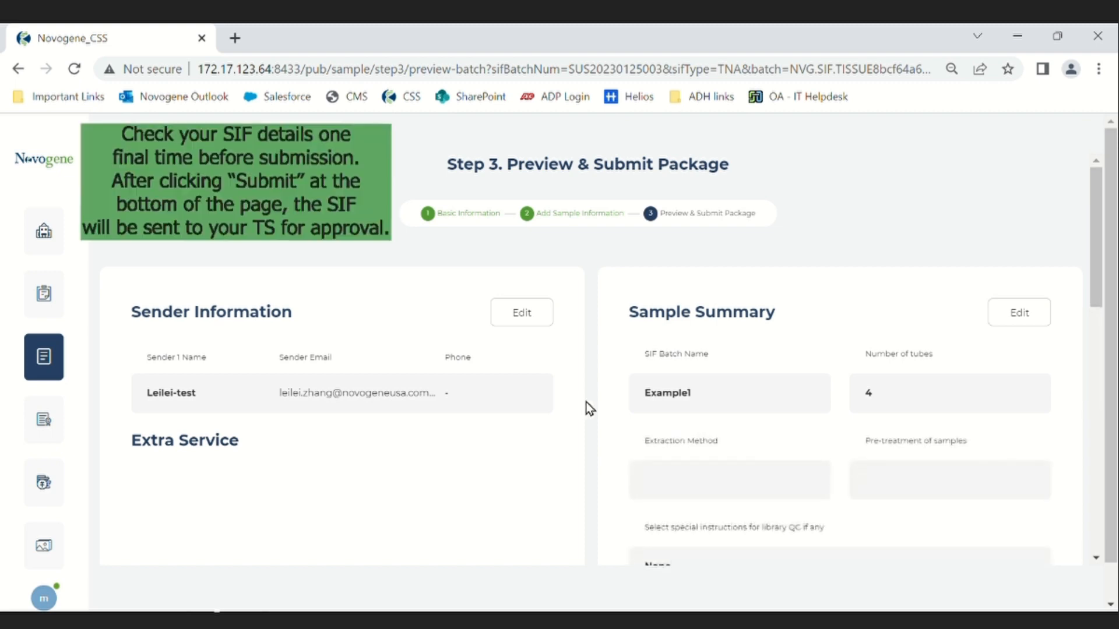
Check the package preview, including the sample summary and sample information, and submit the package
scroll(589, 408, "down", 8)
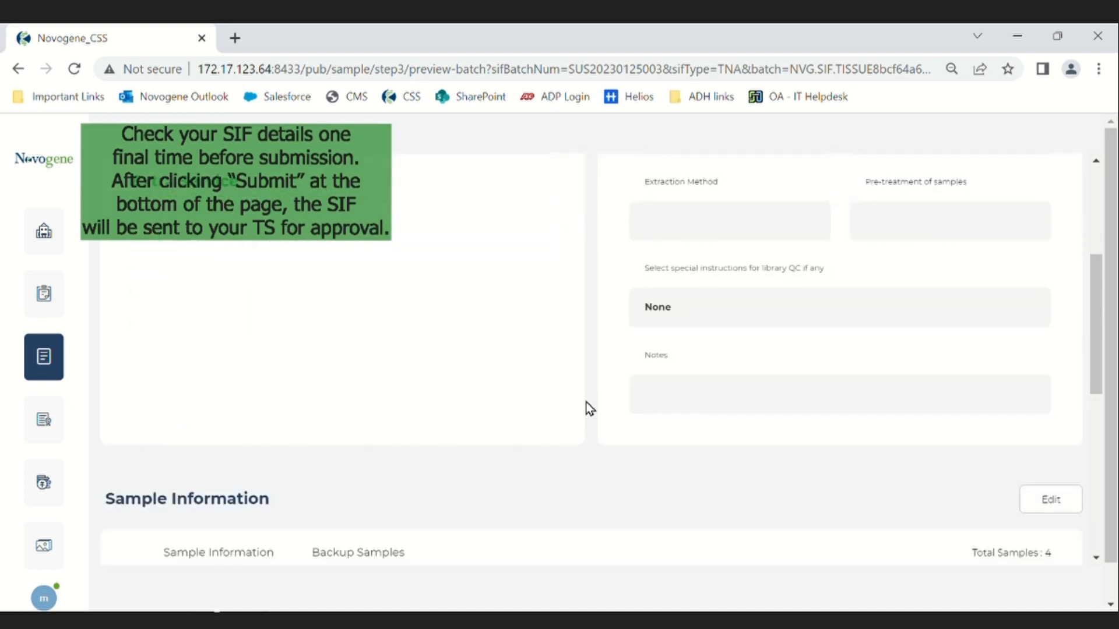
scroll(588, 408, "down", 4)
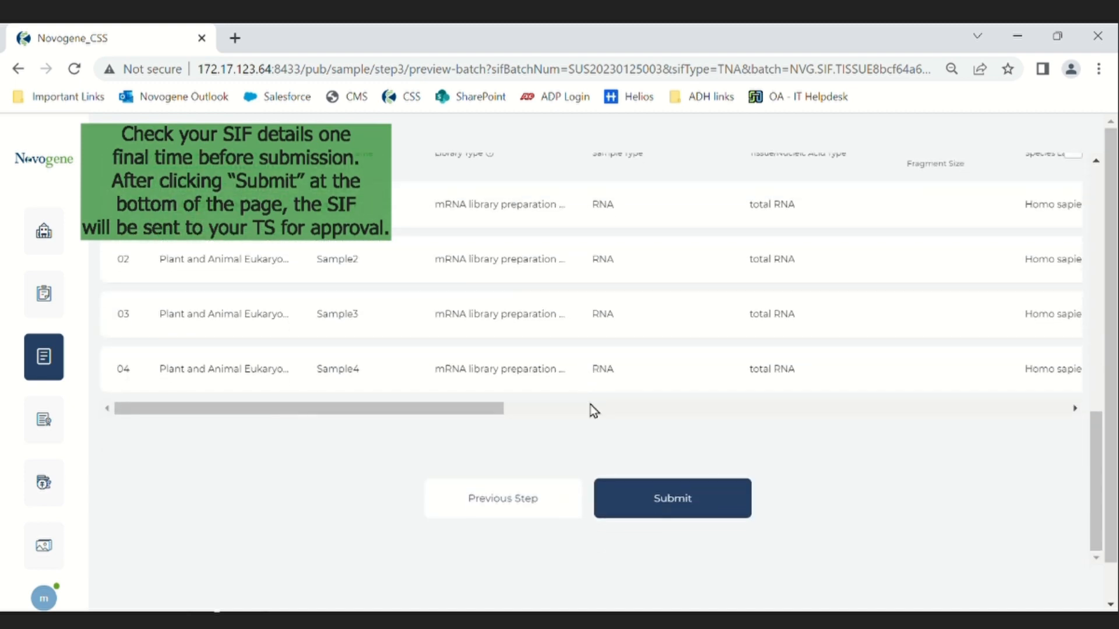
left_click(687, 508)
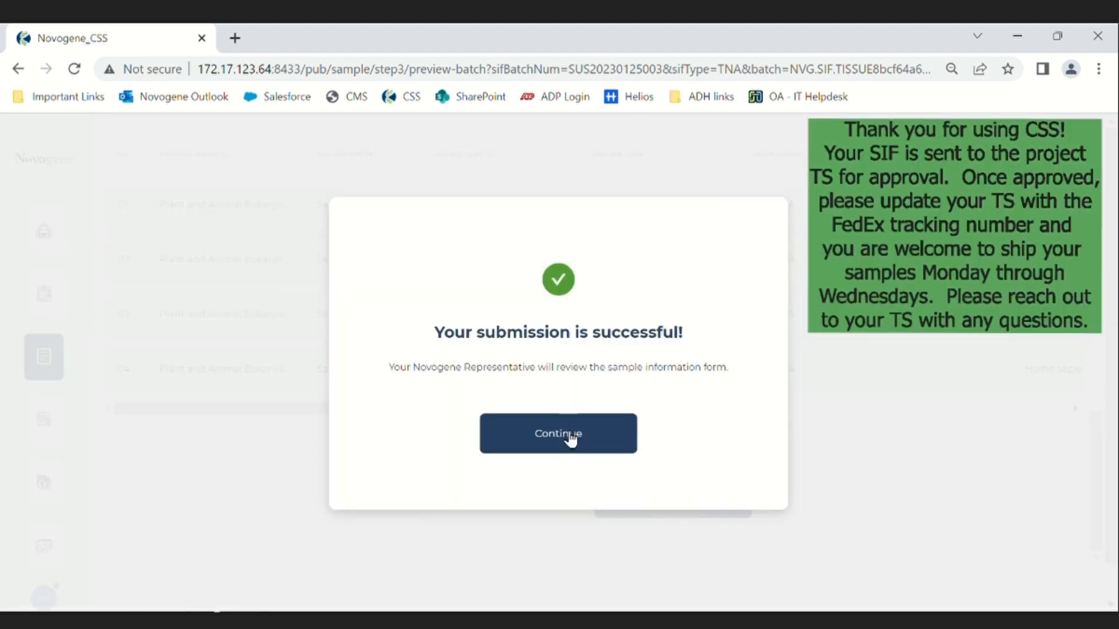
Continue to the printable information form of the submitted batch and review its project details and sample table
left_click(569, 434)
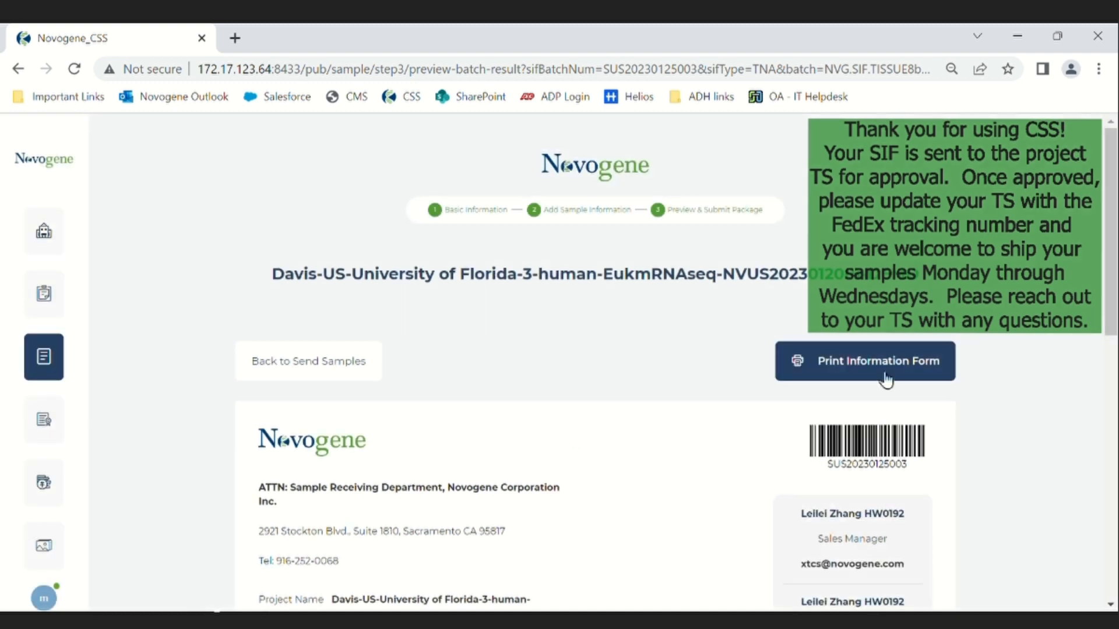
scroll(886, 380, "down", 10)
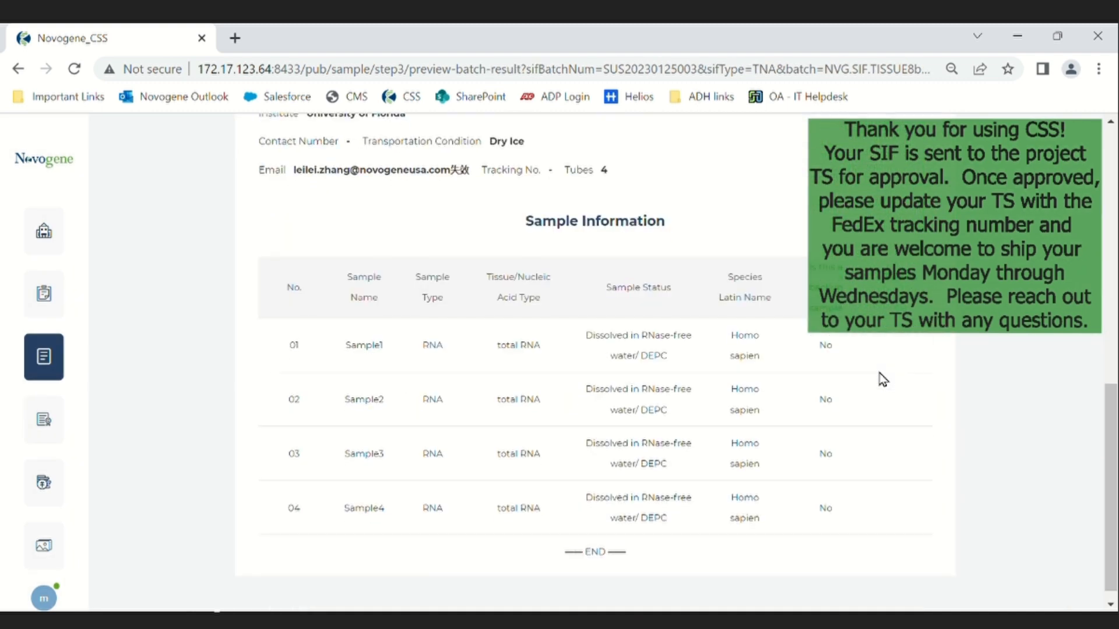
scroll(883, 379, "up", 10)
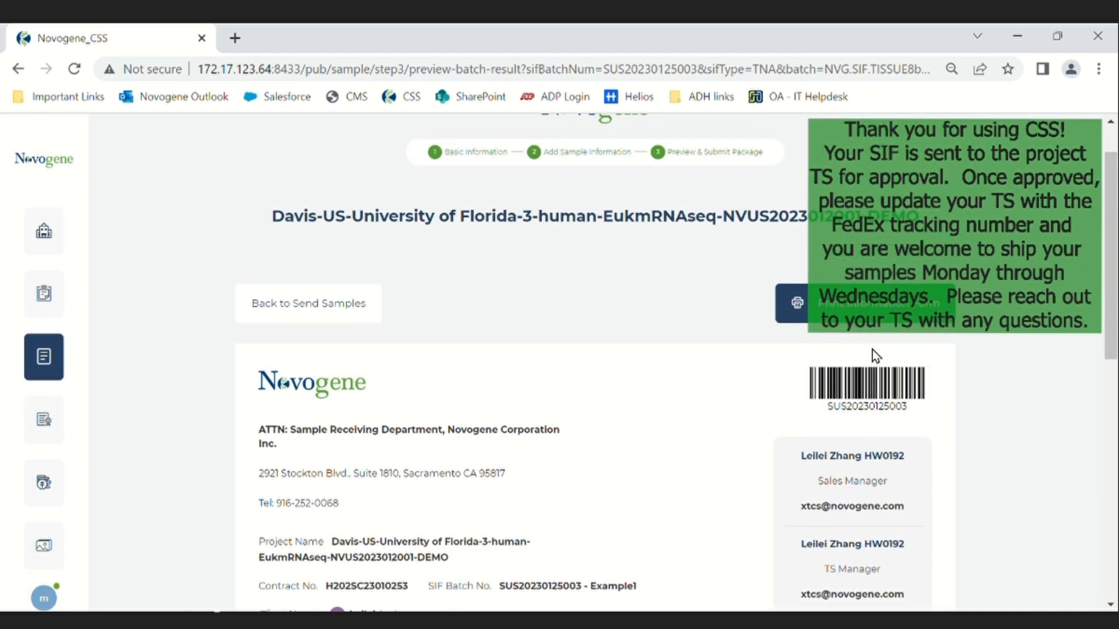